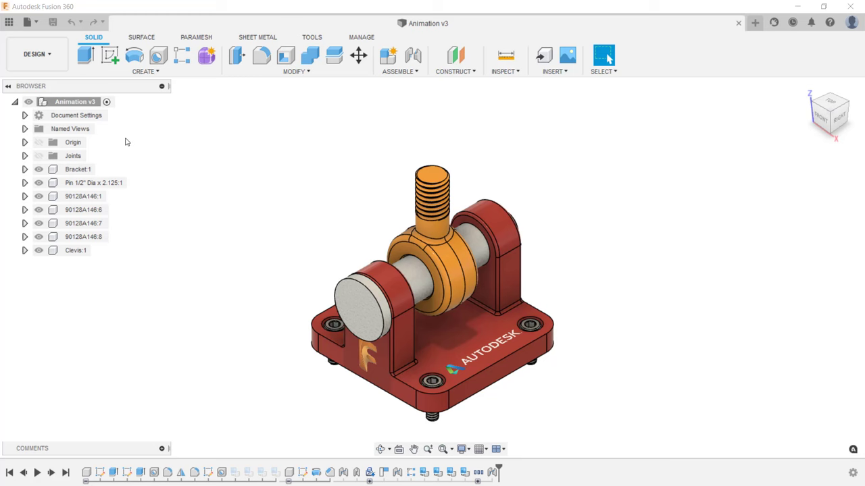
Open the workspace dropdown from the DESIGN switcher for the Animation v3 assembly.
click(56, 60)
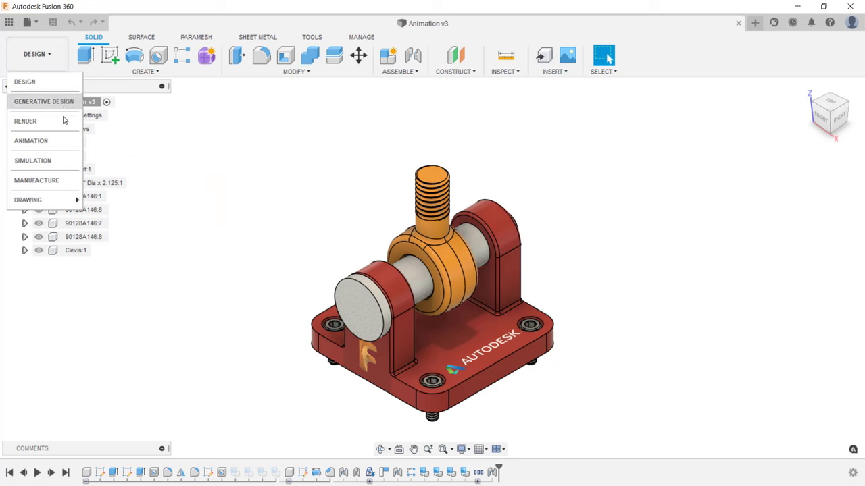
Enter the Animation workspace, rename Storyboard1 to 'Disassemble', and set the timeline to 2.0 s.
click(65, 144)
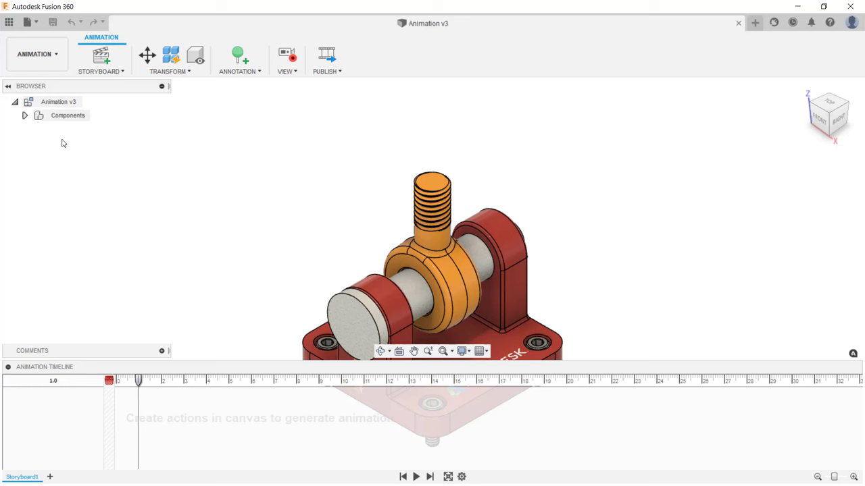
double_click(35, 481)
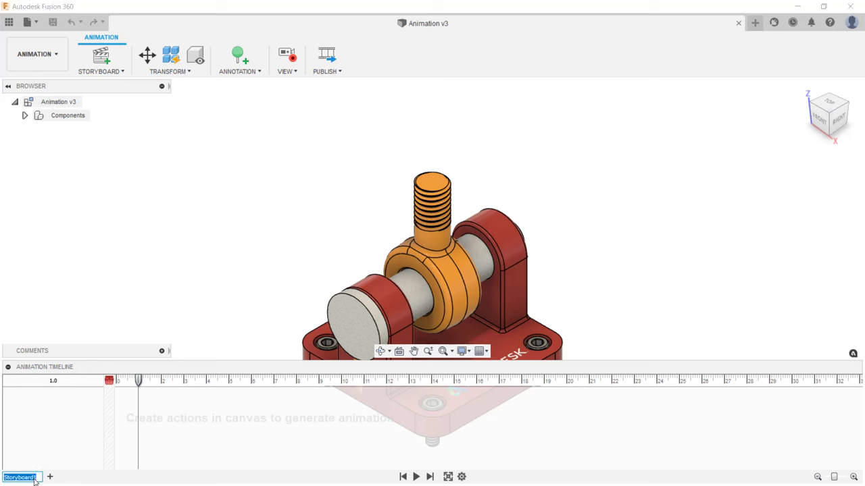
text(Disassemble)
key(Return)
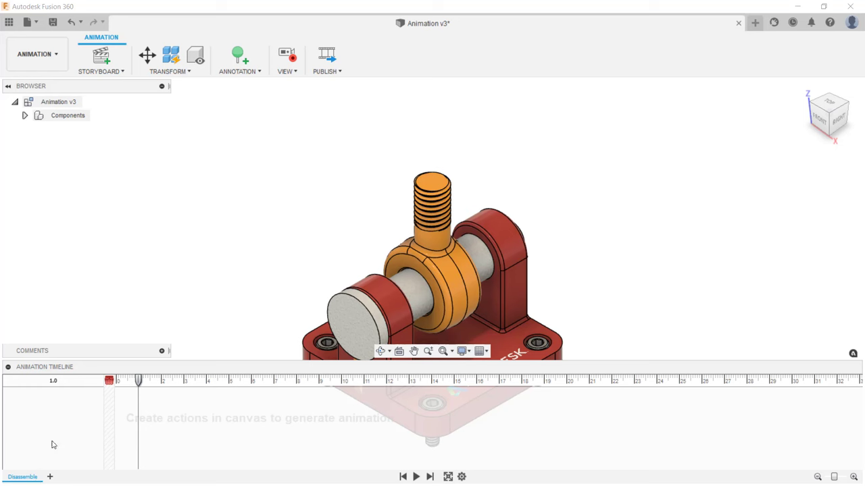
drag(138, 381, 161, 382)
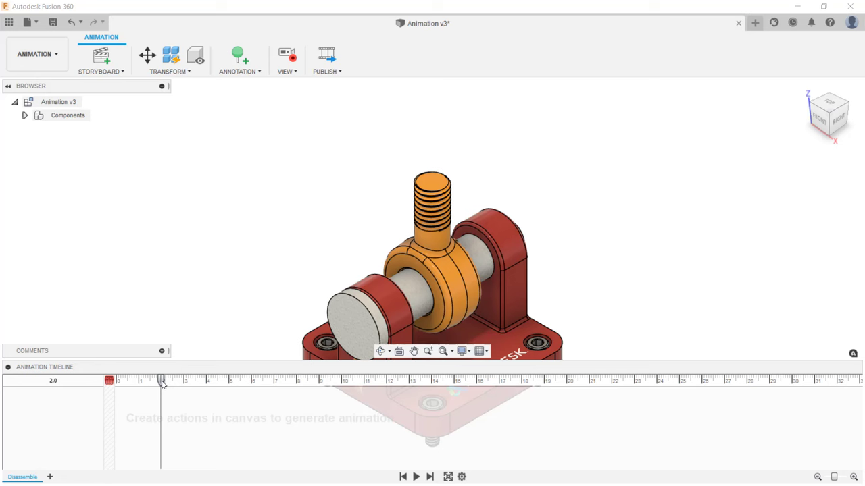
Orbit the view to record a camera move over the first two seconds.
click(380, 352)
drag(432, 131, 430, 118)
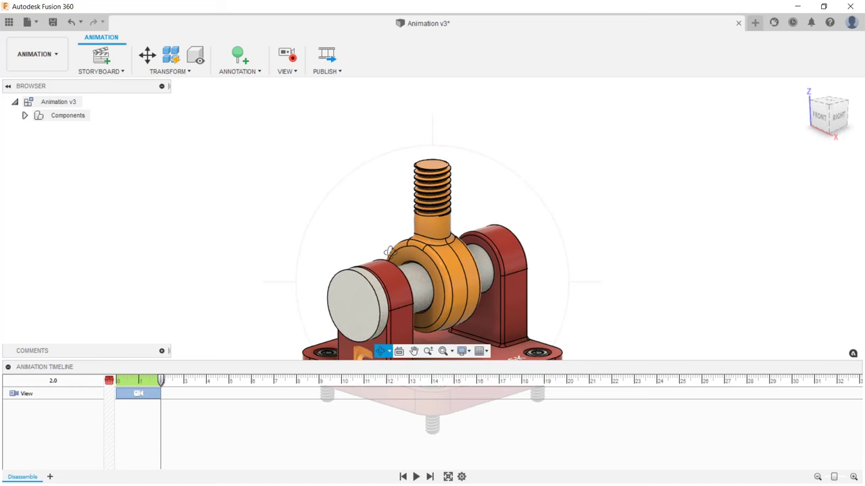
drag(389, 251, 390, 255)
key(Escape)
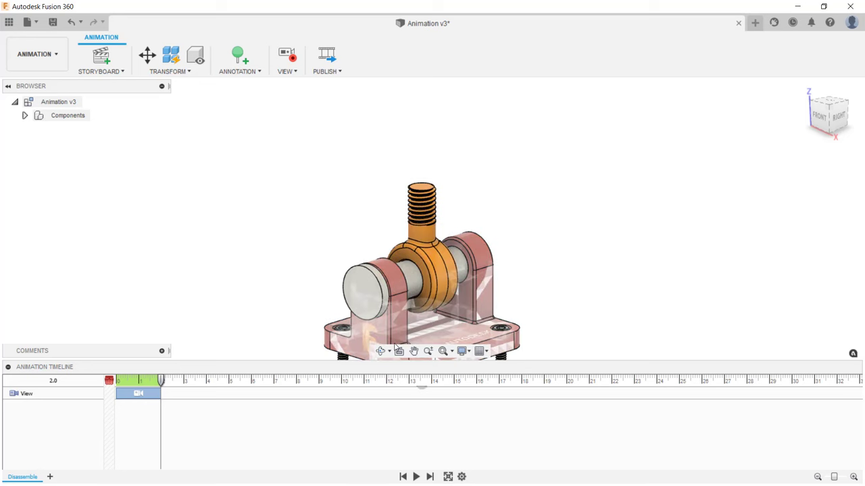
Replay the camera move from the start, then set the timeline to 4.0 s.
click(403, 477)
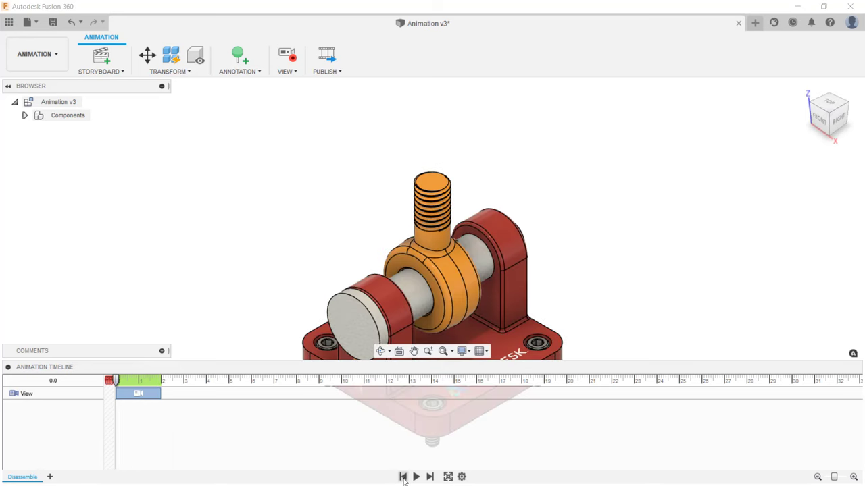
click(417, 477)
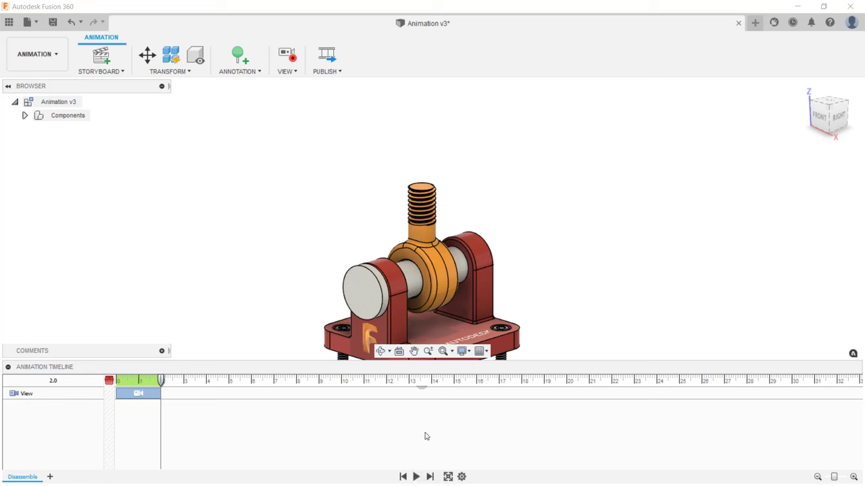
click(206, 381)
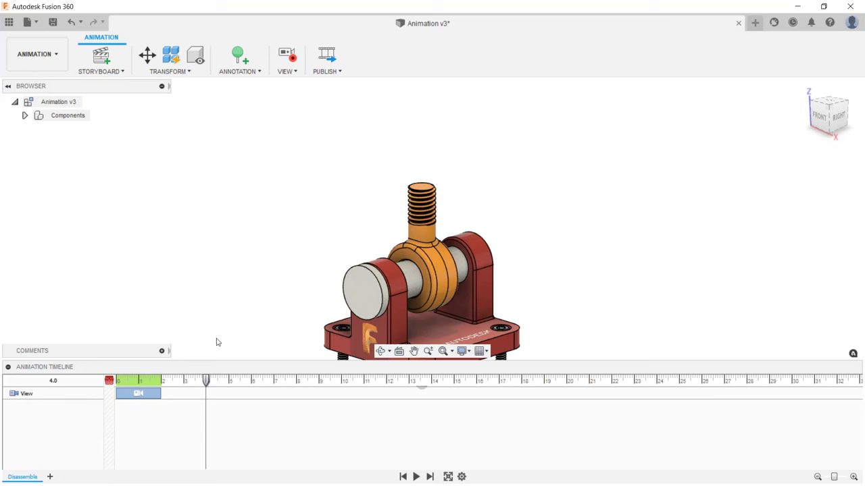
click(188, 75)
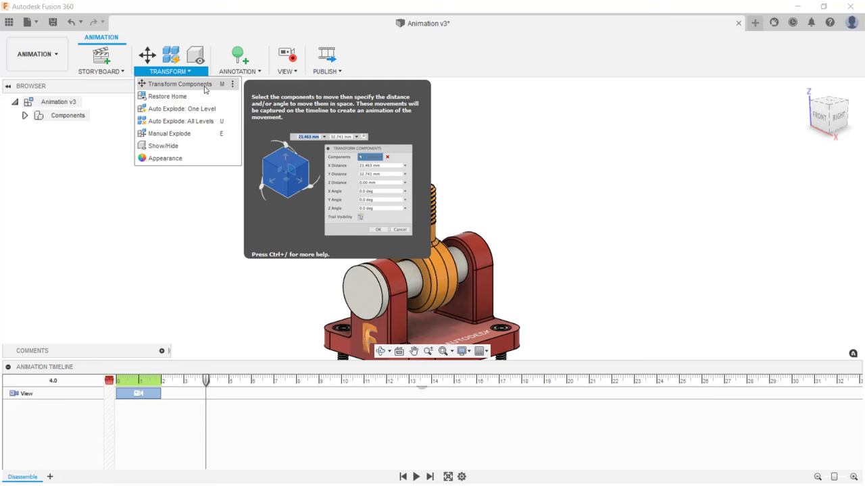
Select the four 90128A146 screws in Transform Components with trail lines shown.
click(180, 84)
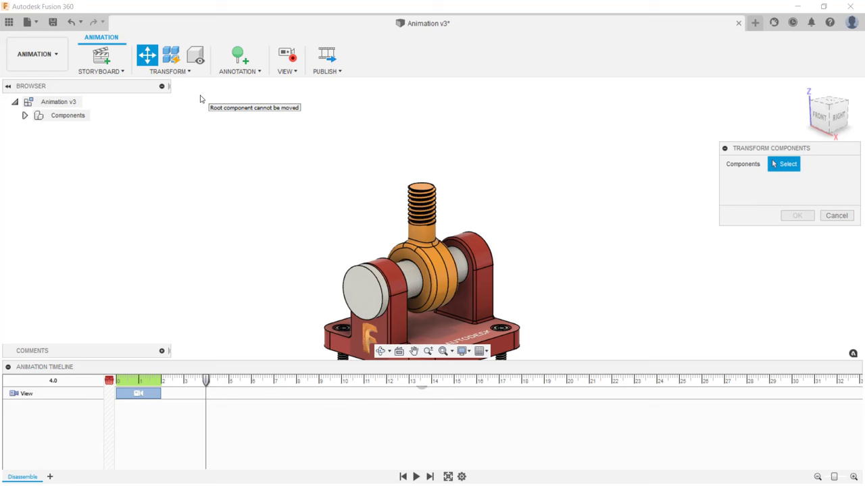
click(26, 116)
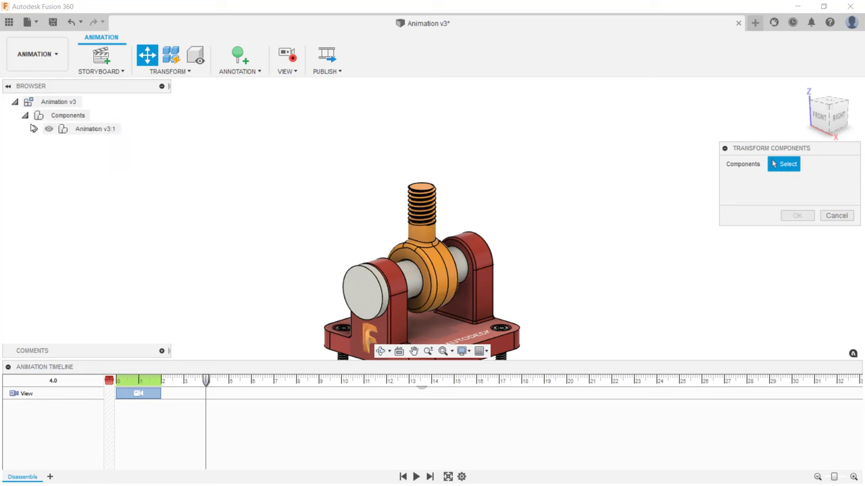
click(35, 129)
click(101, 171)
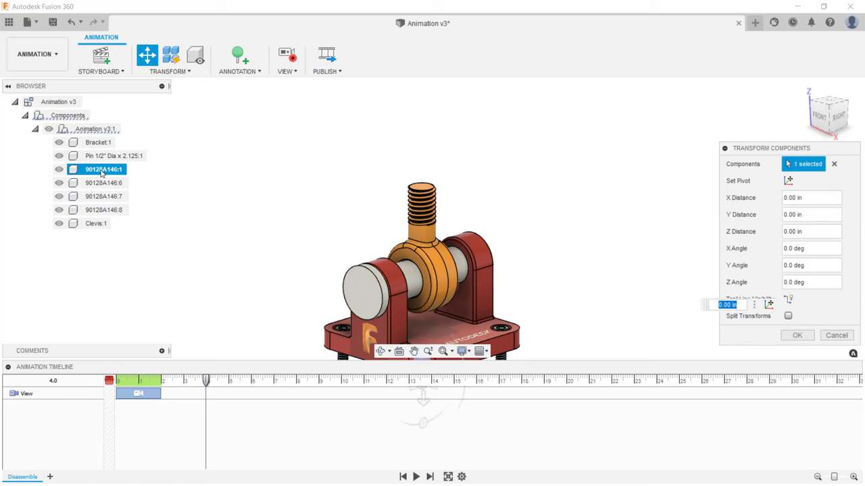
shift+click(119, 211)
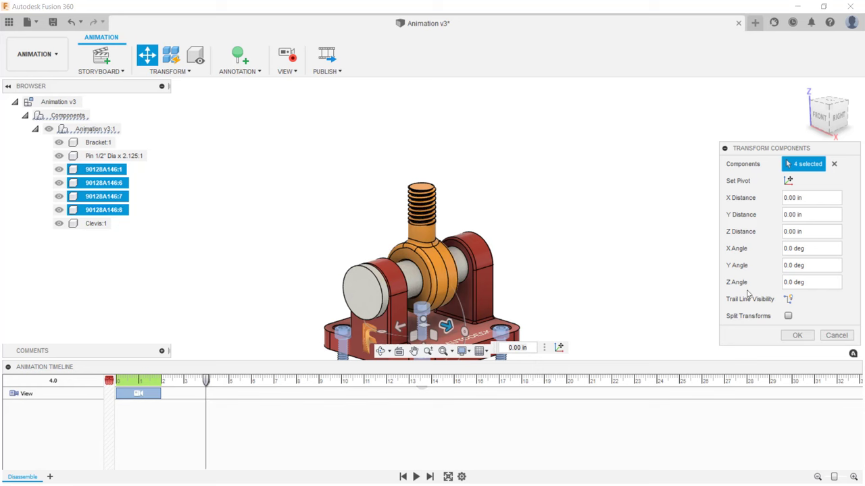
click(788, 301)
Lift the four screws 3.00 in along Z out of the base.
click(7, 367)
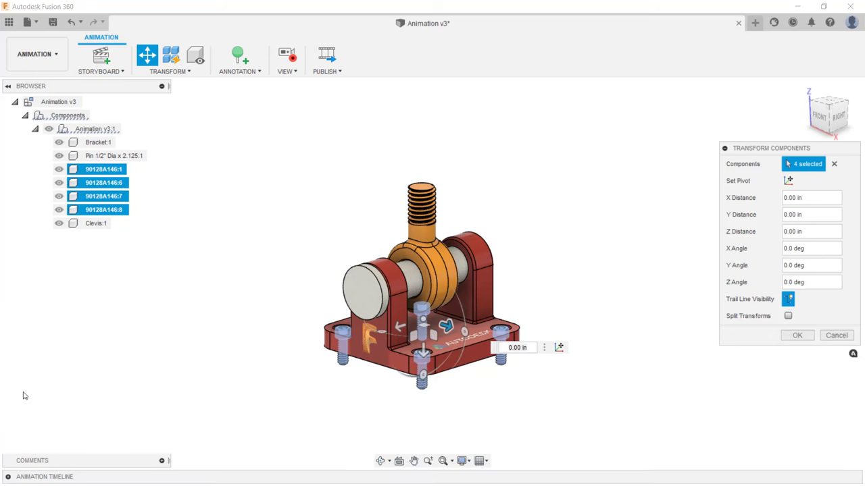
drag(424, 352, 424, 139)
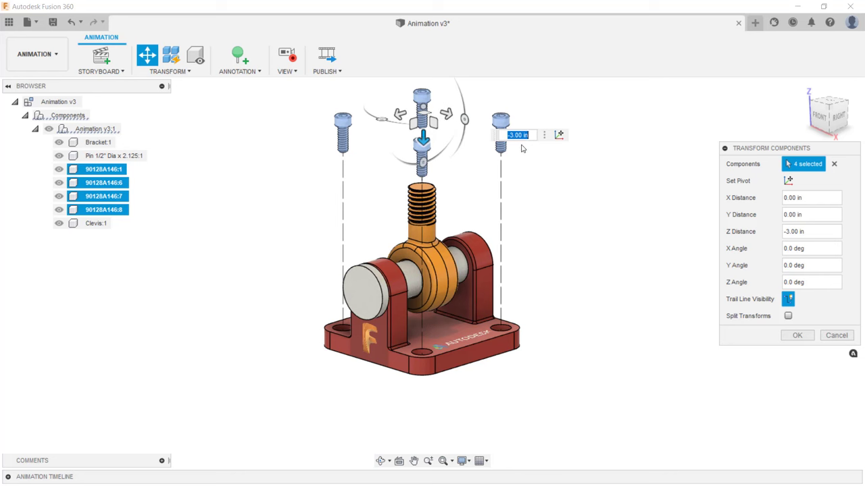
key(Return)
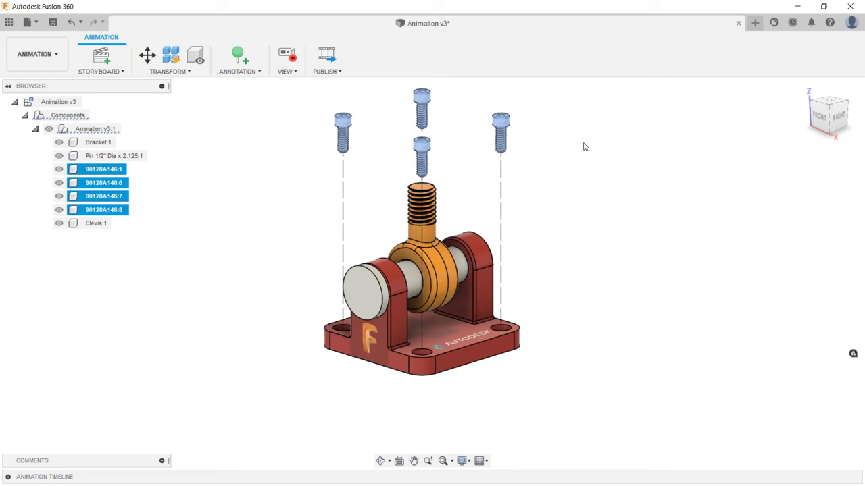
click(9, 476)
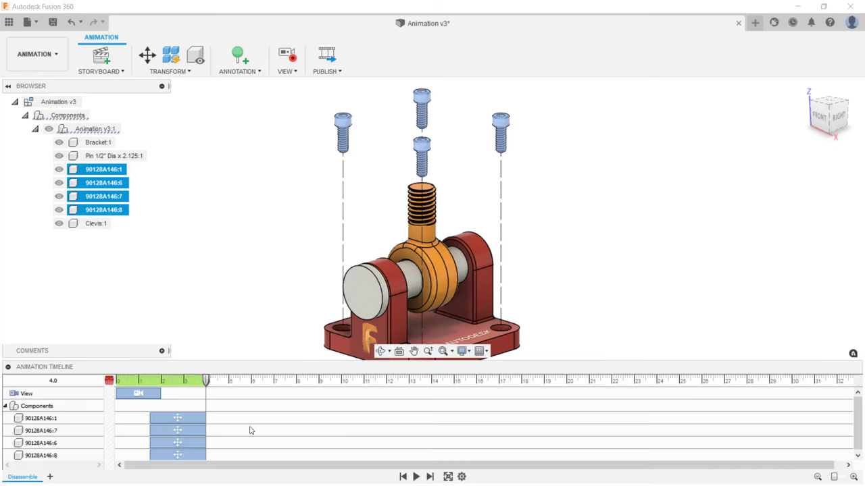
Shift the four screw lift actions to run from 2.0 to 4.0 s, after the camera move.
click(403, 477)
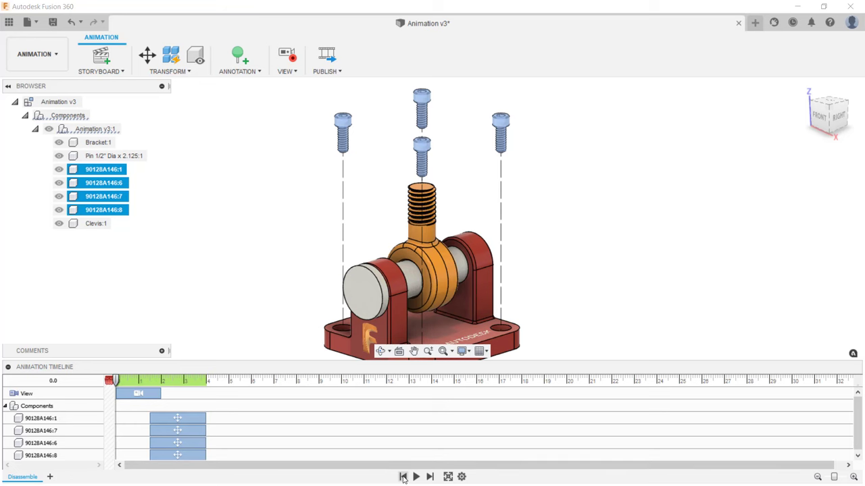
click(416, 477)
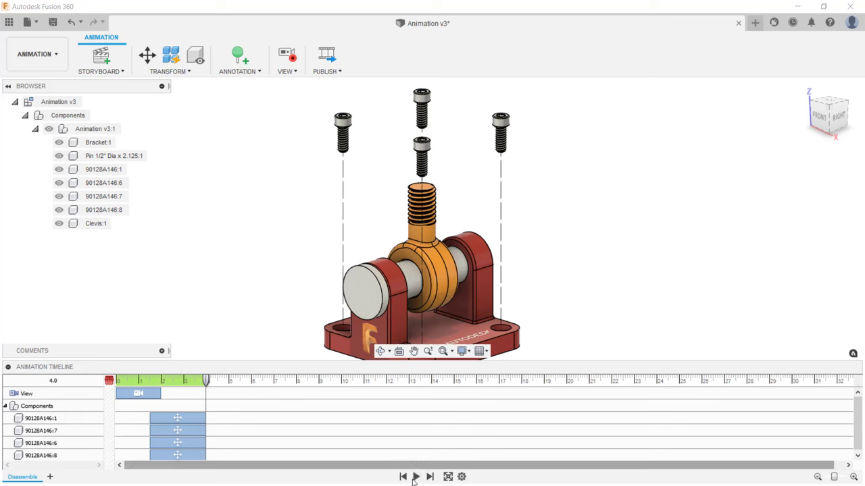
click(197, 418)
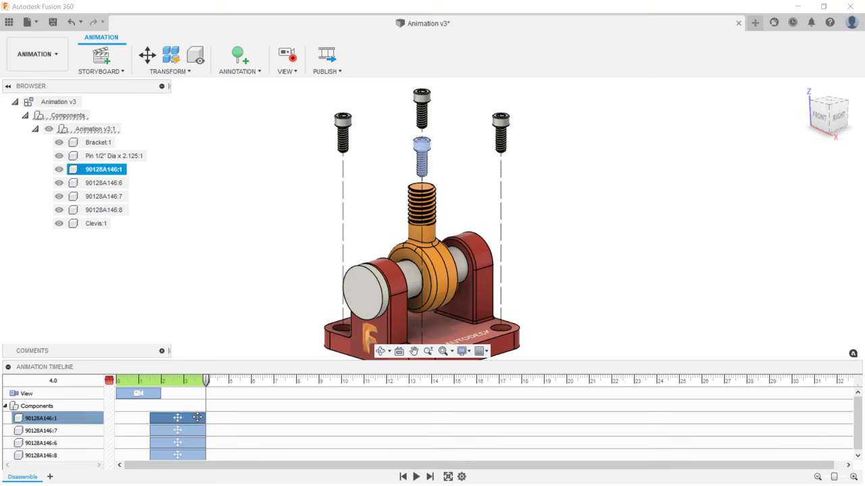
shift+click(194, 455)
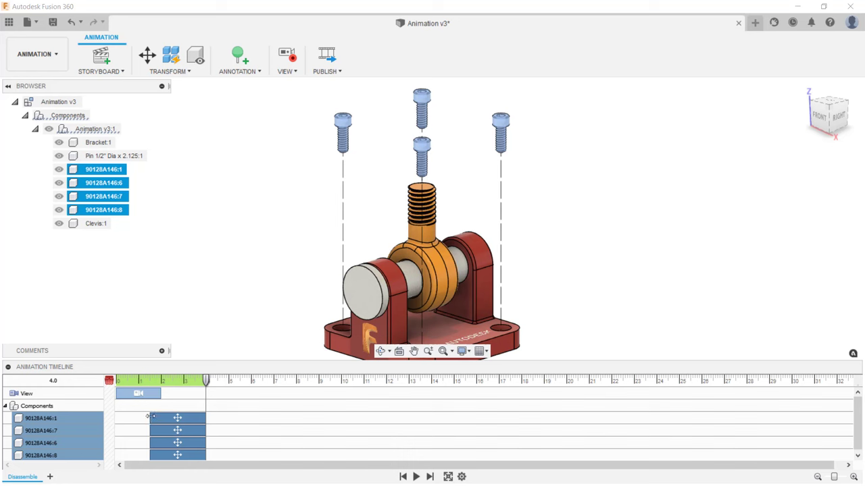
drag(150, 417, 161, 418)
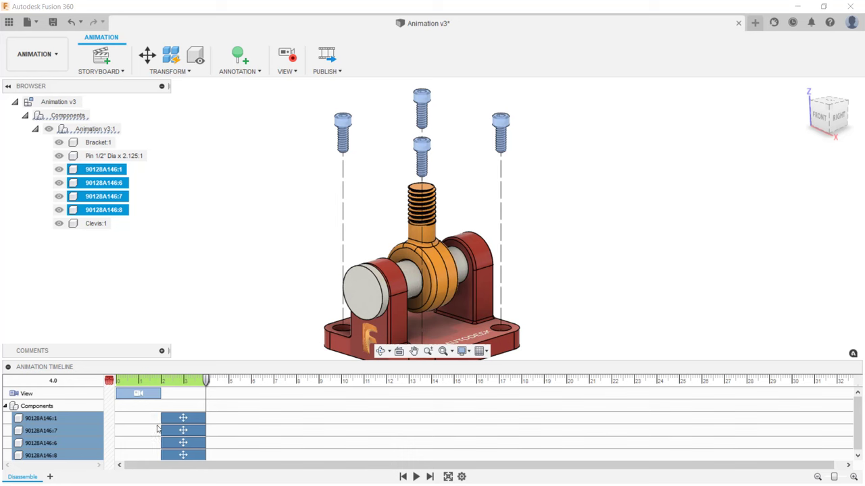
right_click(194, 423)
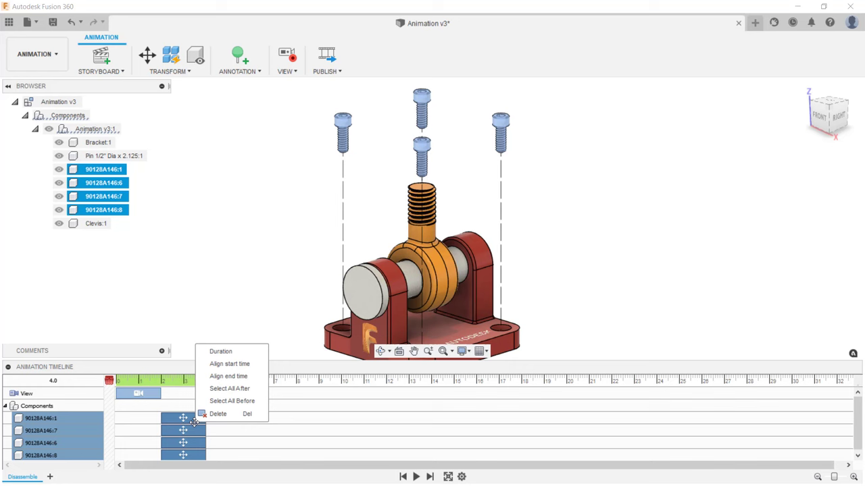
click(195, 422)
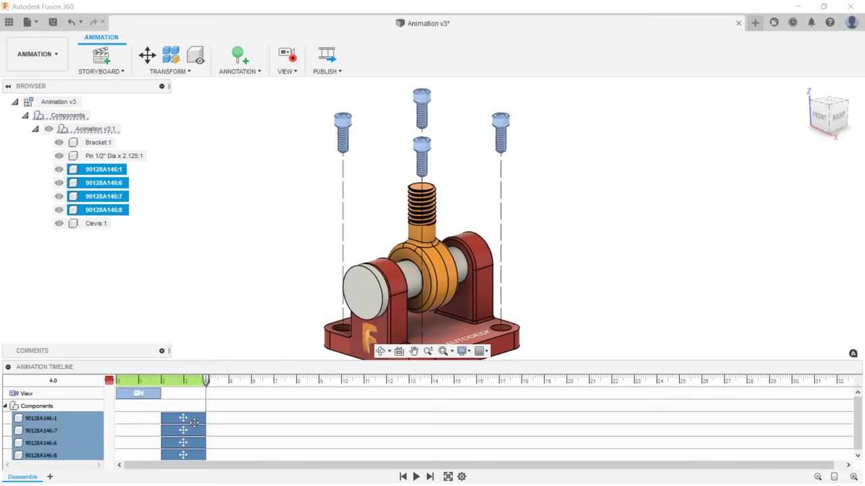
Slide the Pin 1/2" Dia x 2.125 -3.20 in along Y out of the bracket, with a trail line.
click(148, 55)
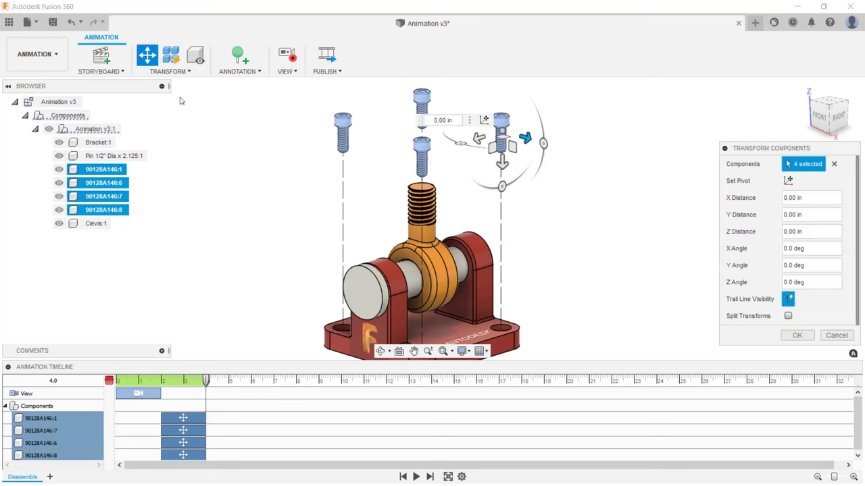
click(359, 287)
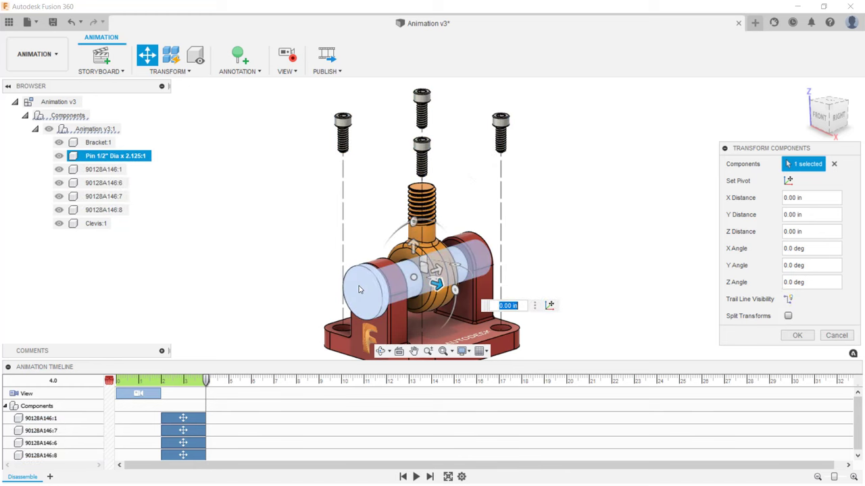
click(789, 300)
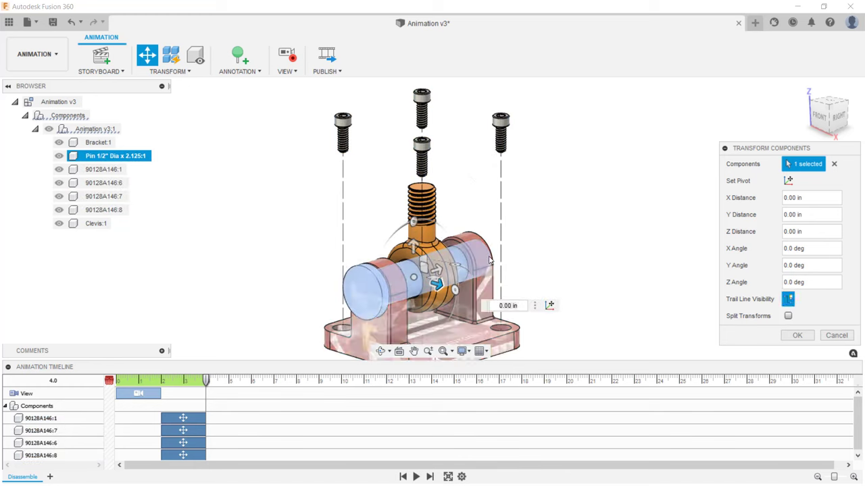
drag(437, 285, 266, 312)
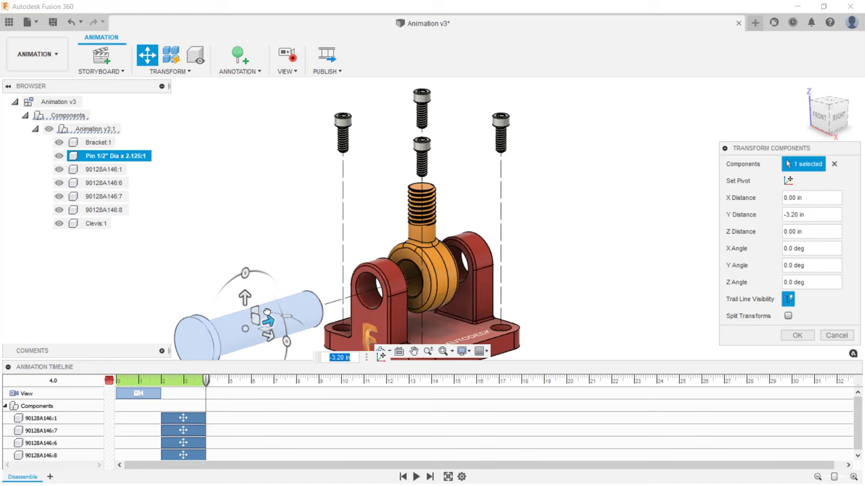
key(Return)
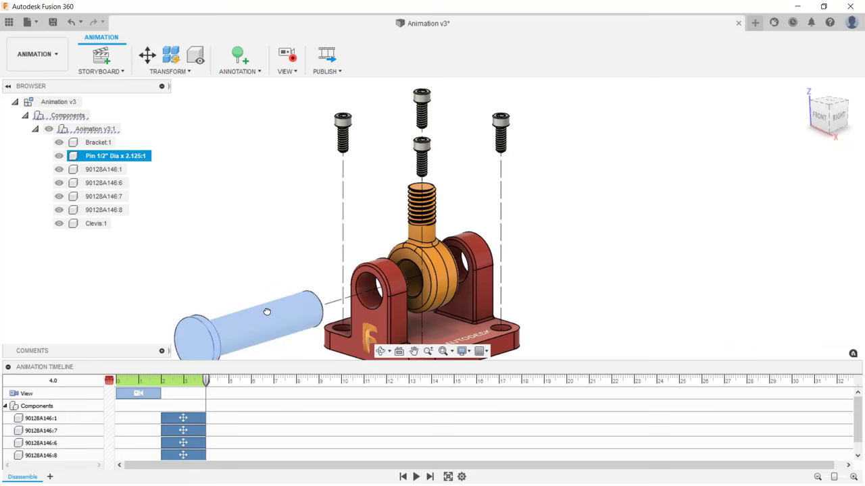
Retime the pin's removal to run from 4.0 to 6.0 s on the timeline.
scroll(254, 431, down, 1)
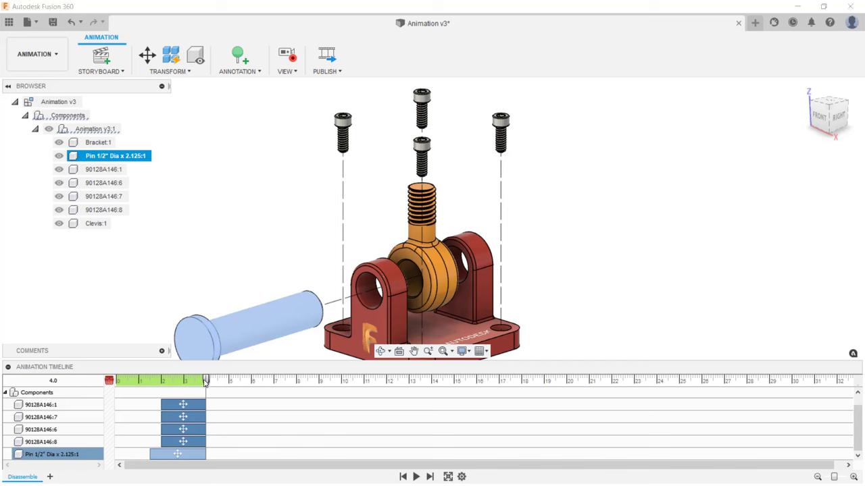
drag(206, 381, 211, 400)
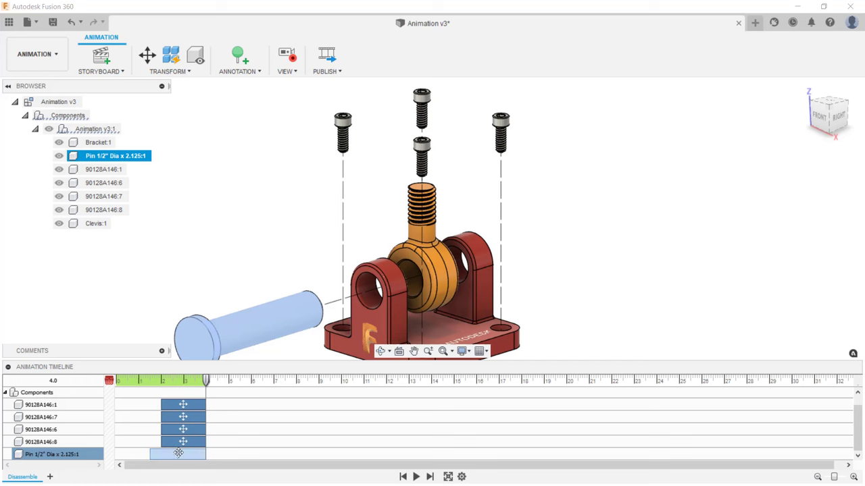
drag(179, 454, 235, 461)
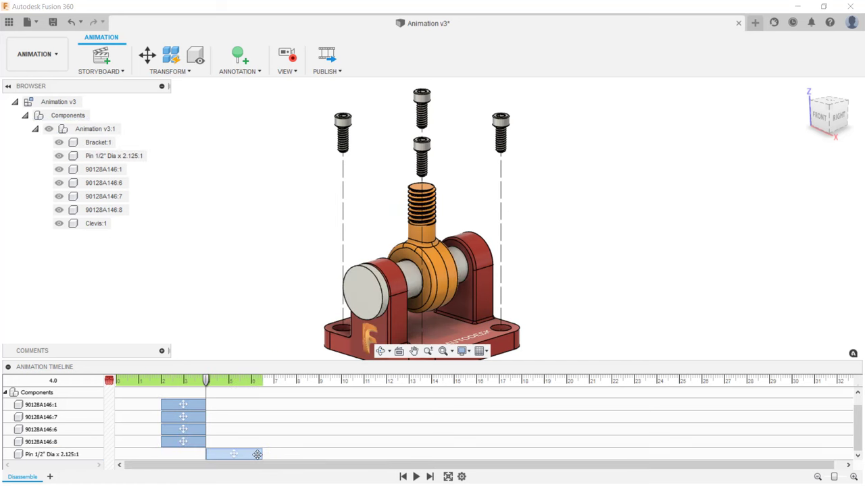
drag(262, 454, 250, 454)
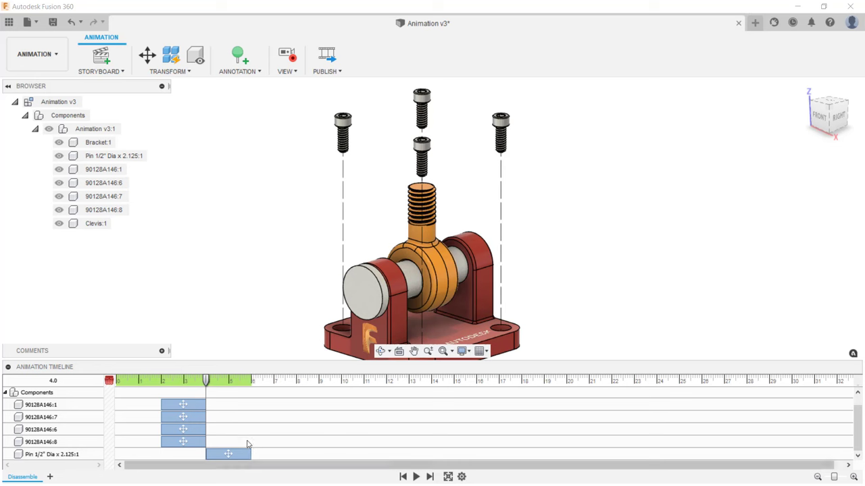
drag(206, 381, 338, 386)
drag(341, 383, 342, 386)
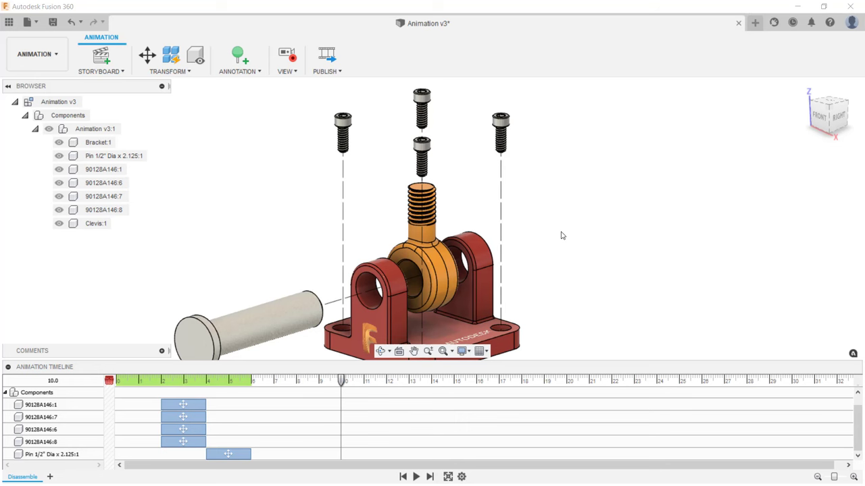
Move Clevis:1 out to the right and rotate it 75° about Z, with trail lines and split transforms.
key(m)
click(436, 215)
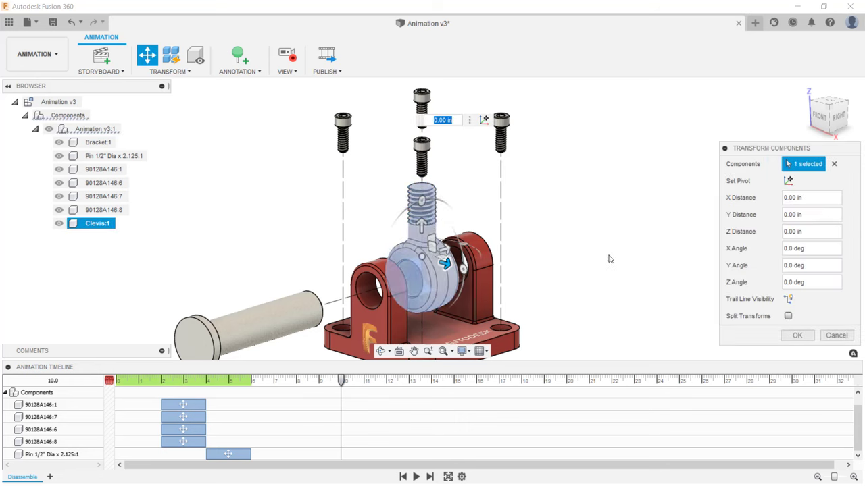
click(791, 299)
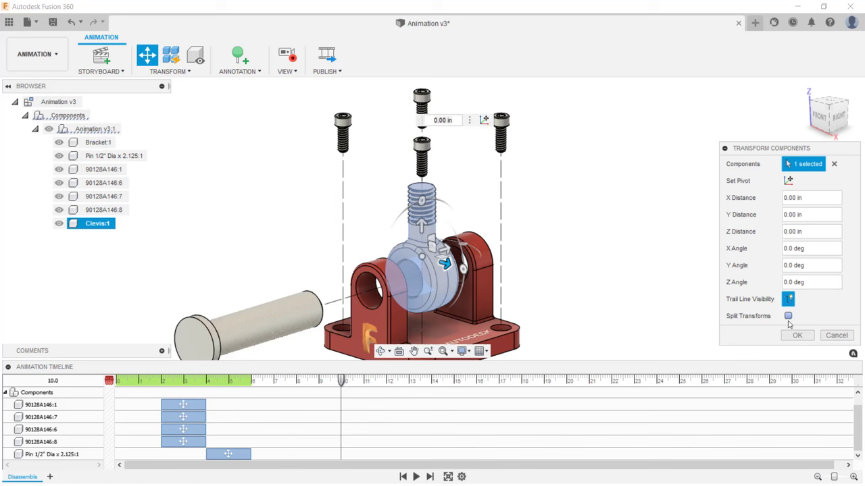
click(787, 316)
drag(445, 264, 514, 276)
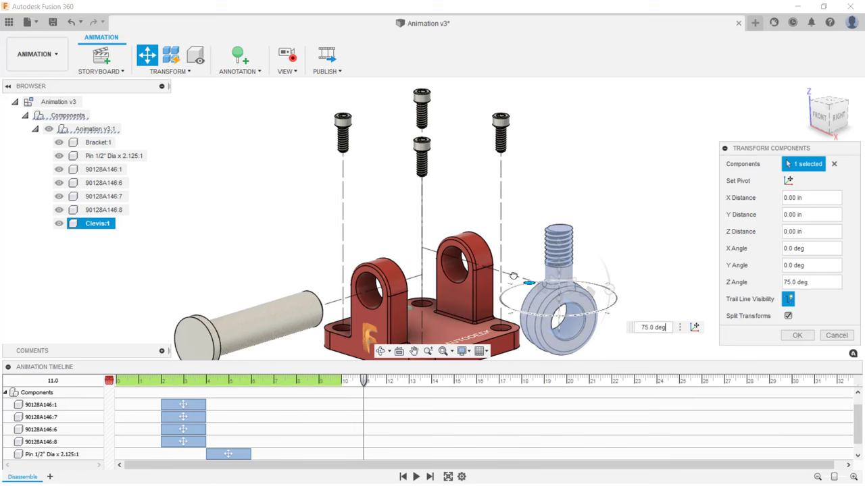
drag(581, 296, 659, 256)
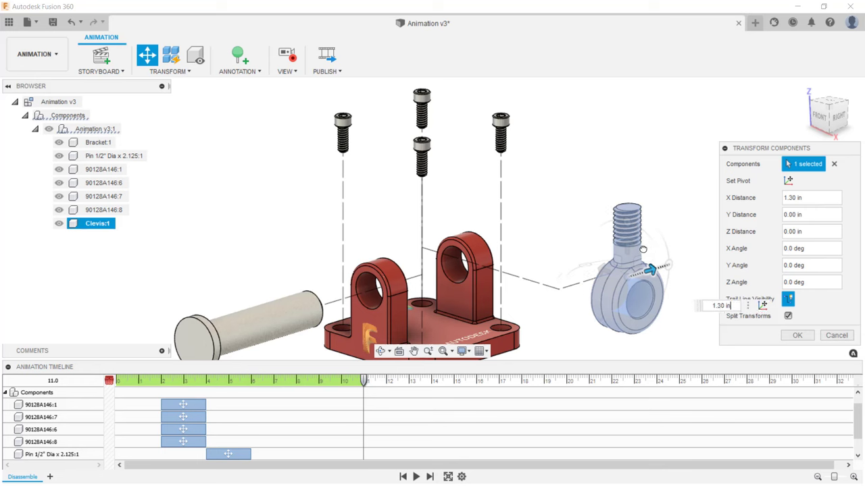
click(797, 335)
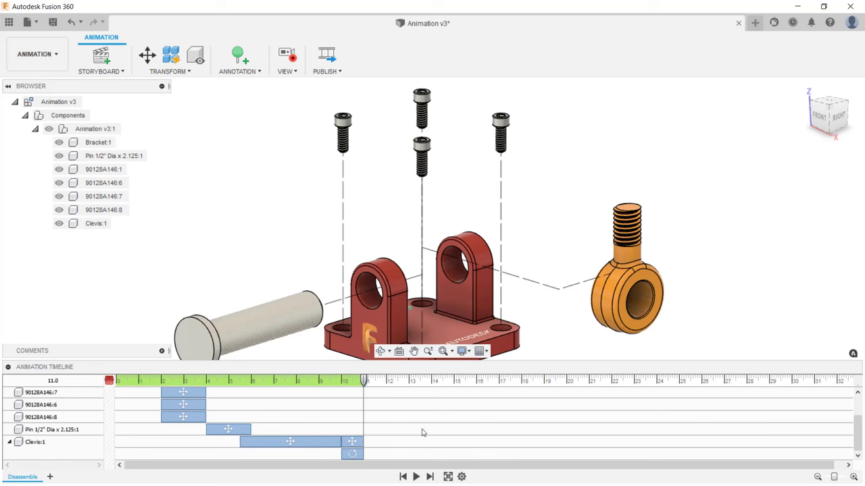
Delay the Clevis:1 move action to start at about 6 s, after the pin slides out.
click(280, 442)
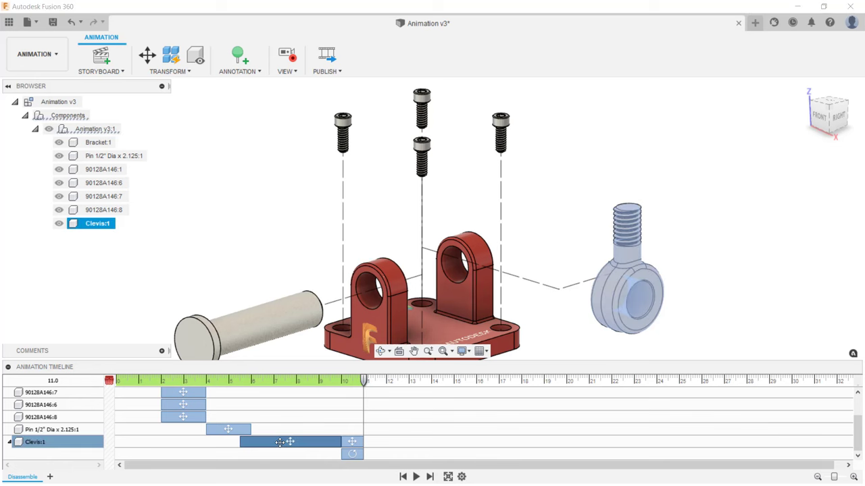
drag(241, 442, 254, 443)
drag(365, 382, 366, 406)
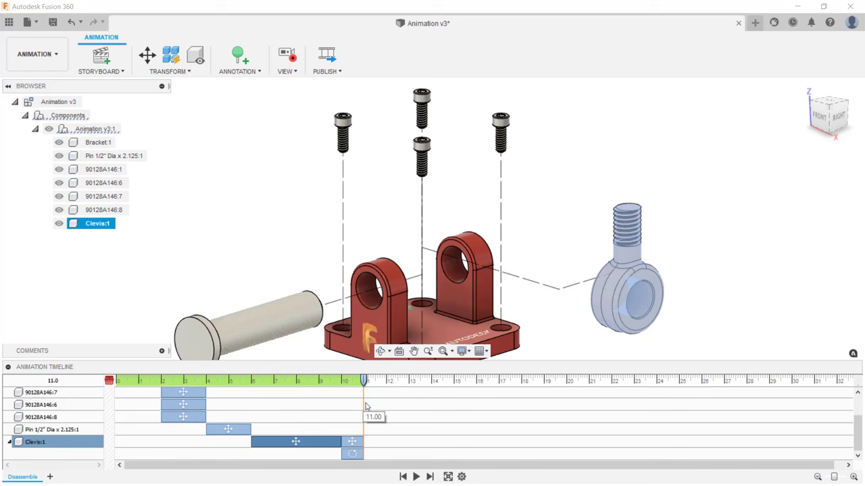
click(365, 383)
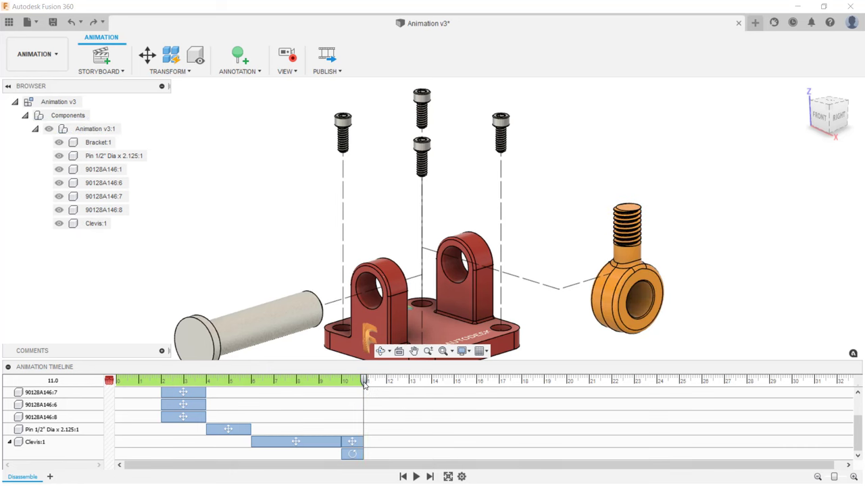
Give the clevis move action a 2 s duration, running about 6.0 to 8.0 s.
right_click(315, 442)
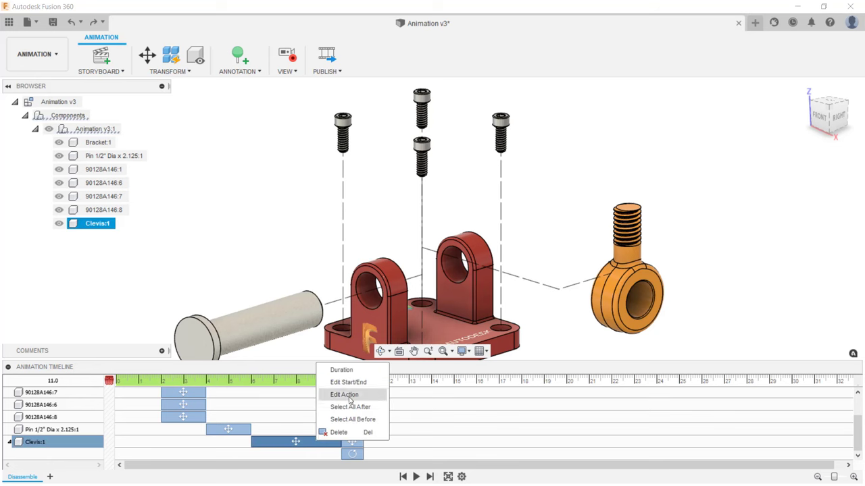
click(341, 370)
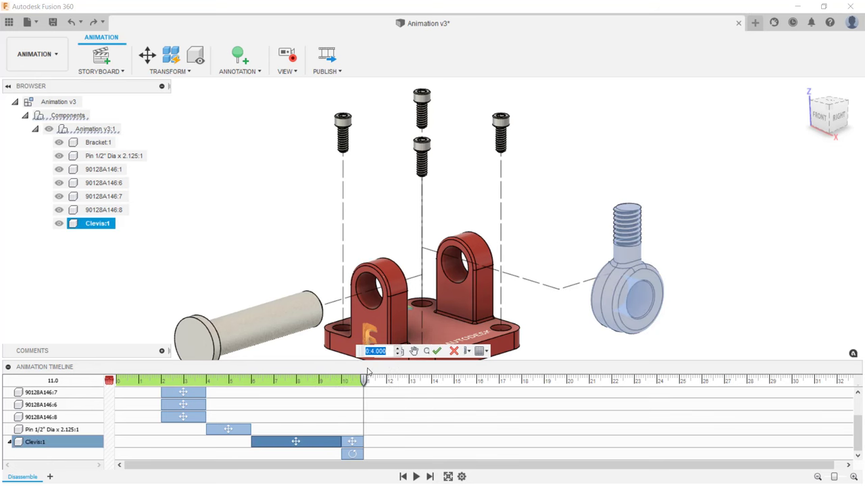
text(2)
key(Return)
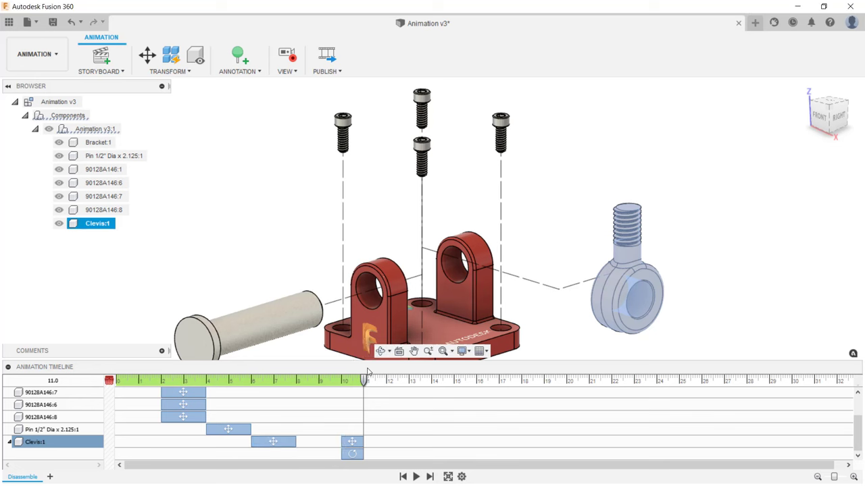
key(Escape)
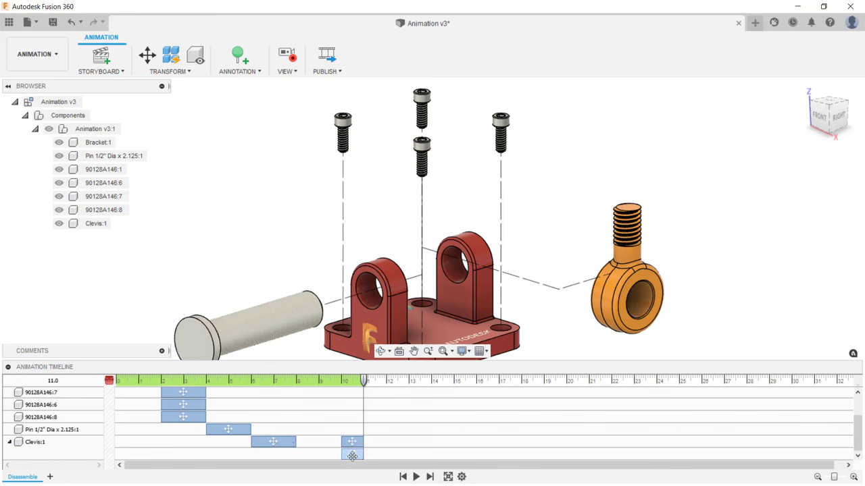
Start the clevis rotation at 8 s and its final move at 10 s, ending at 12 s.
drag(352, 456, 381, 439)
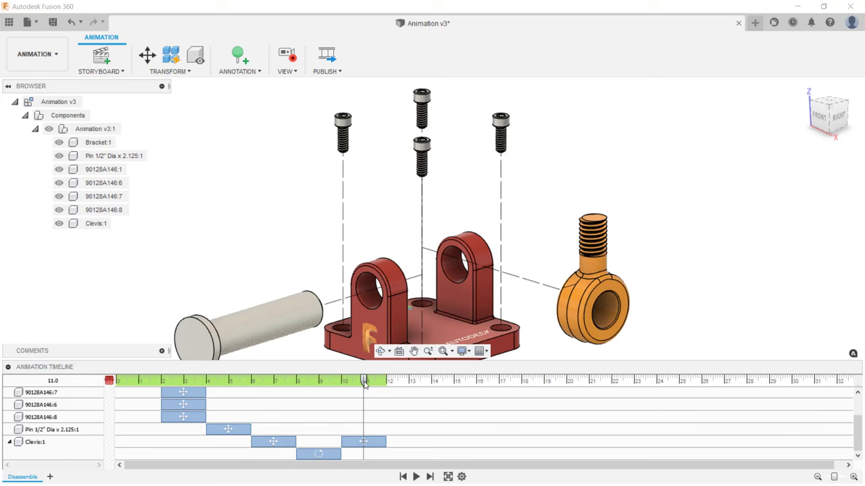
drag(363, 380, 397, 403)
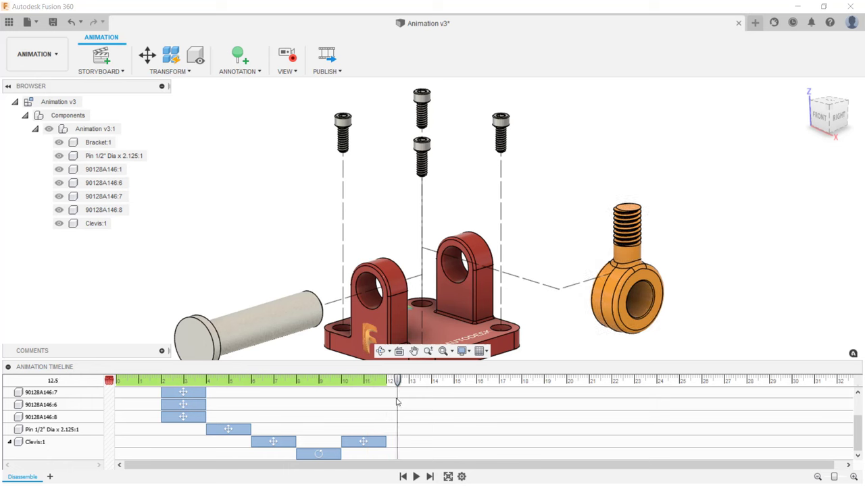
At 14 s, view the model from the back-right corner and play the Disassemble animation full screen.
click(432, 381)
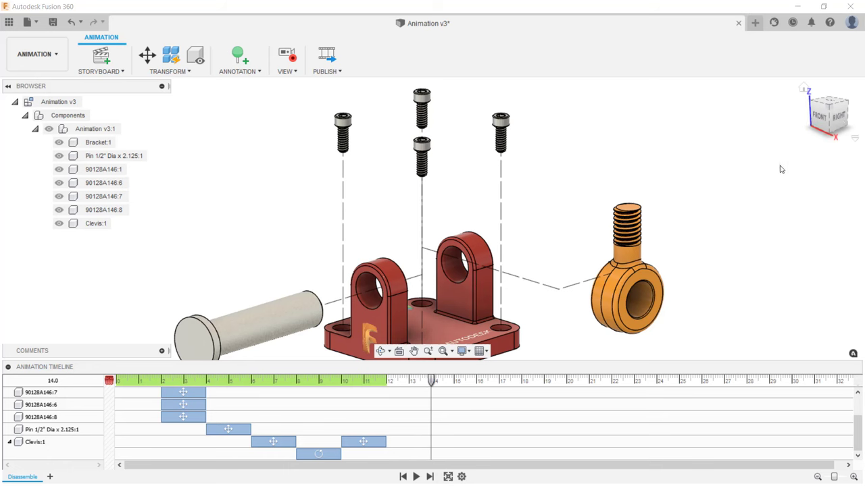
click(847, 103)
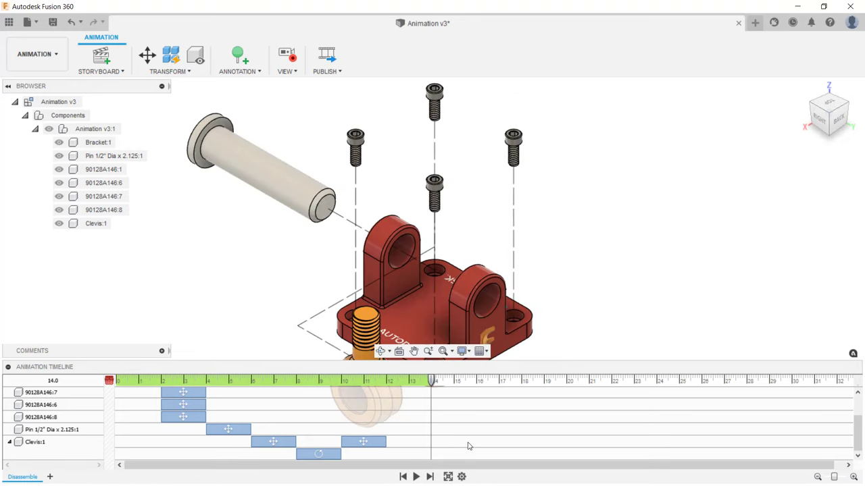
click(448, 477)
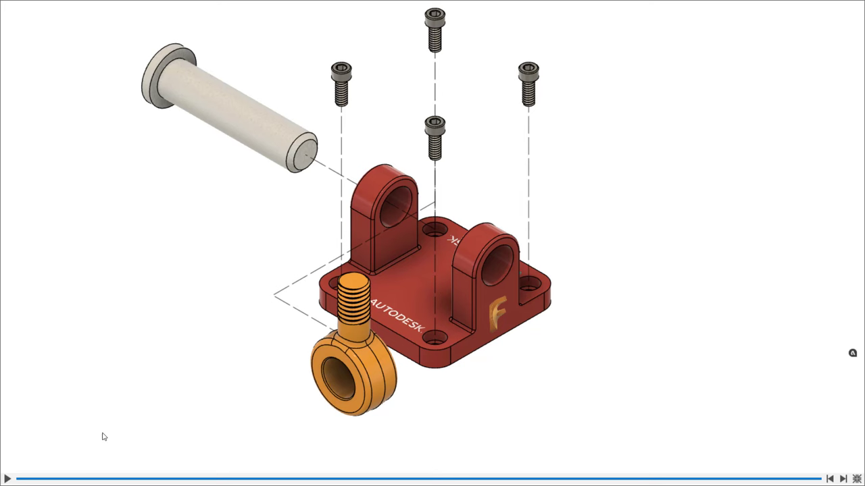
click(8, 479)
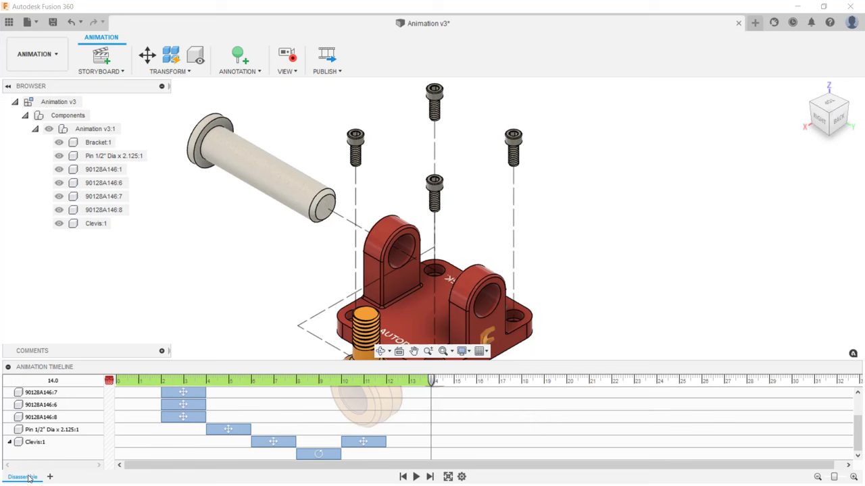
Copy and paste the Disassemble storyboard, then rename the copy 'Assemble'.
right_click(29, 478)
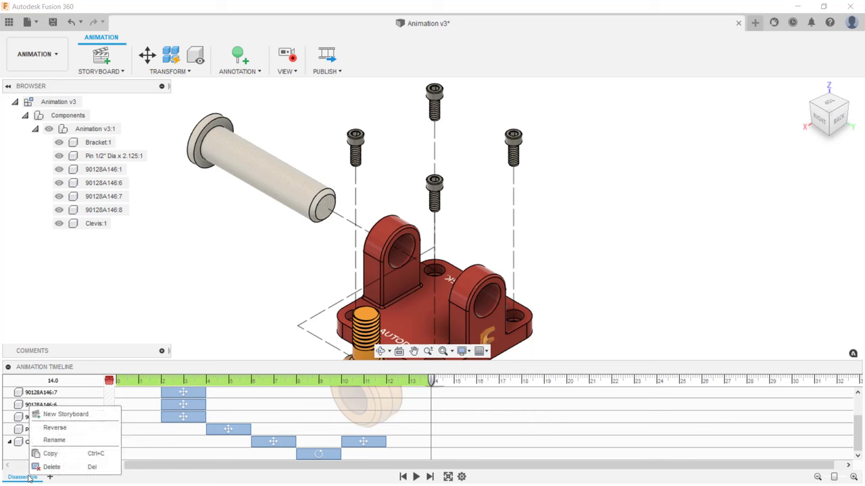
click(61, 455)
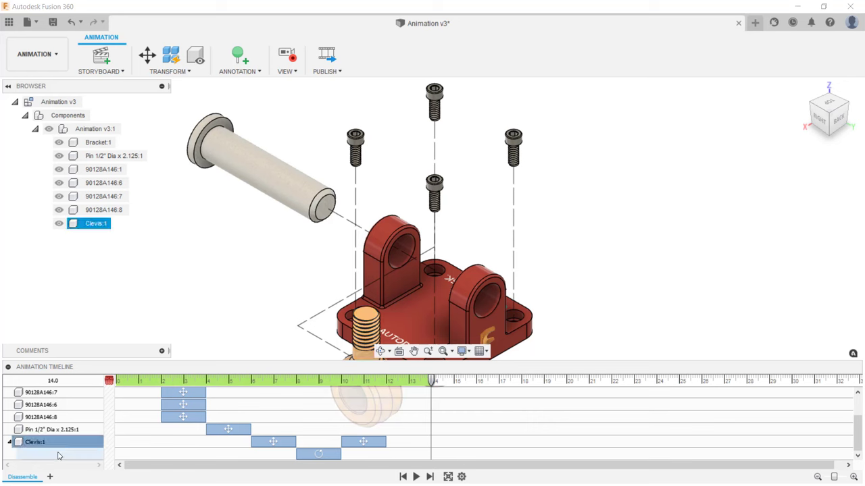
right_click(27, 479)
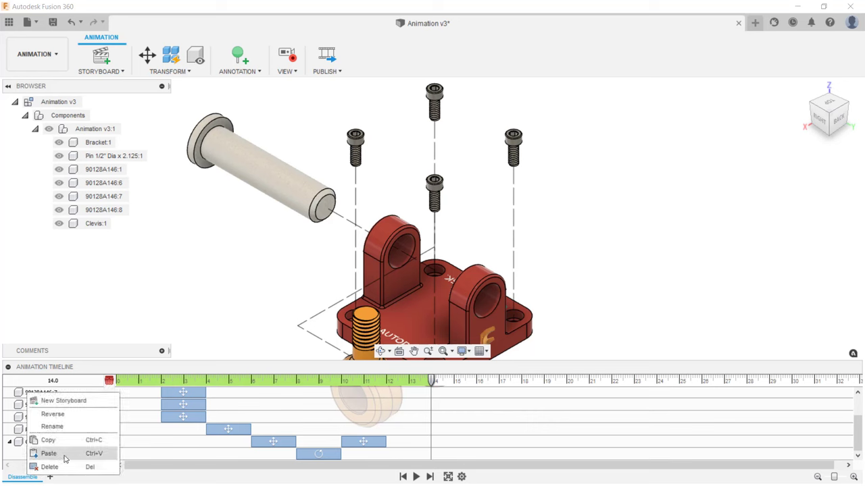
click(49, 453)
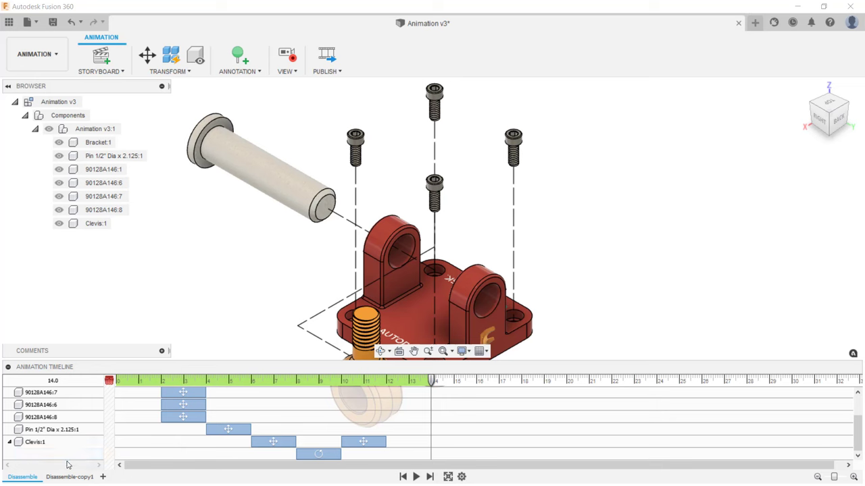
double_click(71, 478)
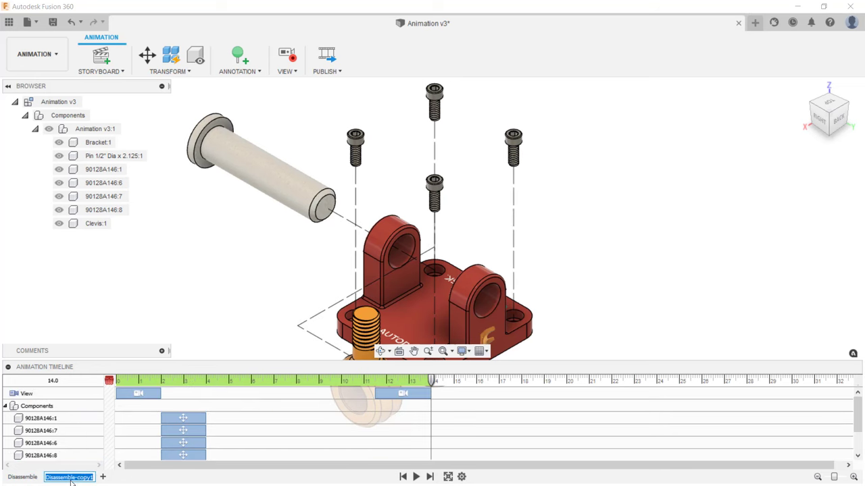
text(Assemble)
key(Return)
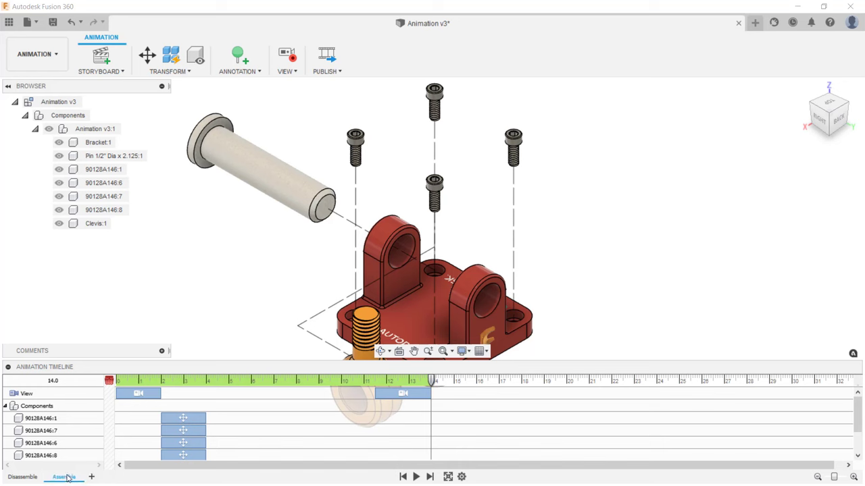
Reverse the Assemble storyboard and play it so the parts rejoin by 14.0 seconds.
right_click(67, 479)
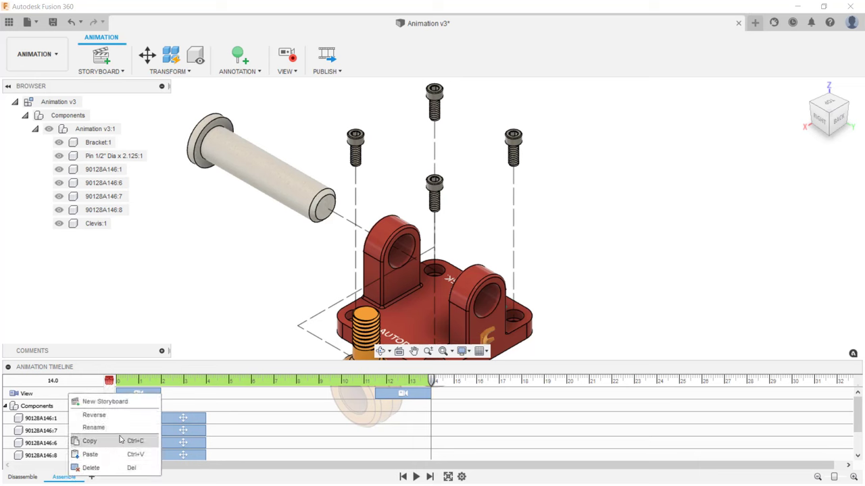
click(130, 415)
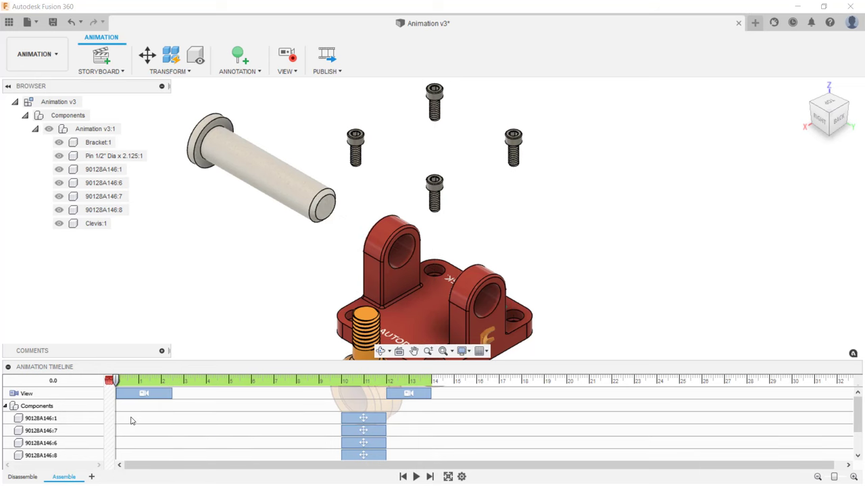
click(416, 477)
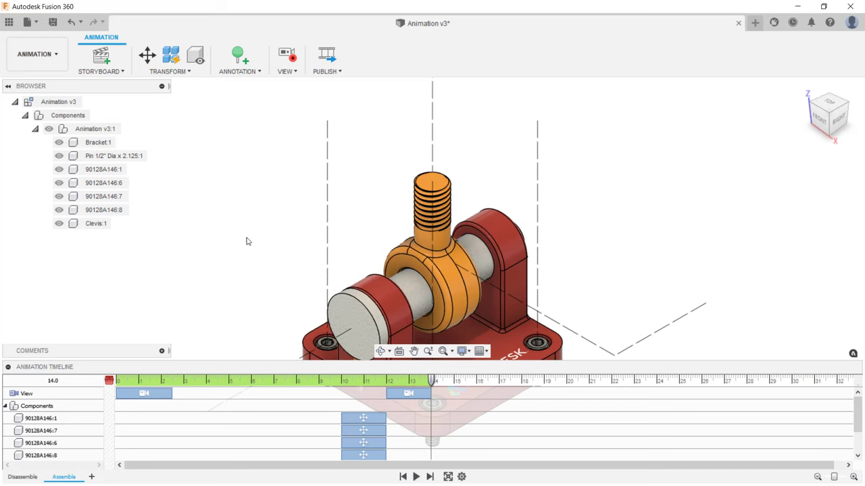
Hide all trail lines for the Animation v3:1 assembly in the Assemble storyboard.
click(103, 129)
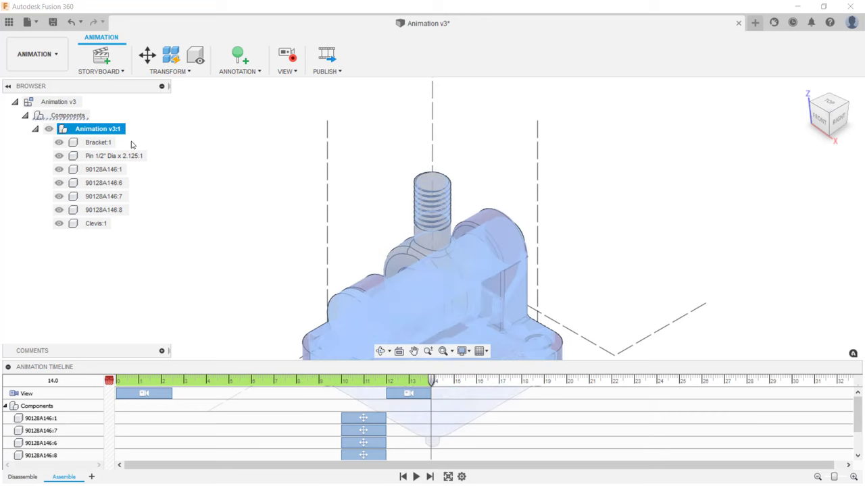
right_click(222, 188)
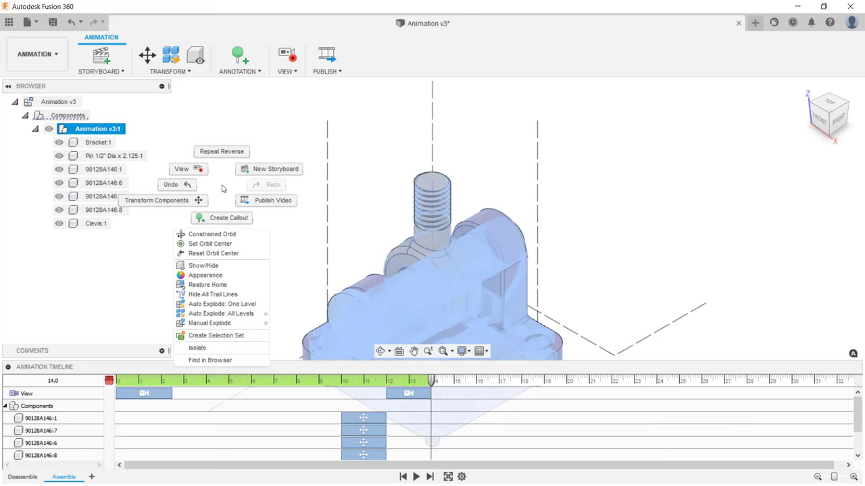
click(256, 296)
click(256, 297)
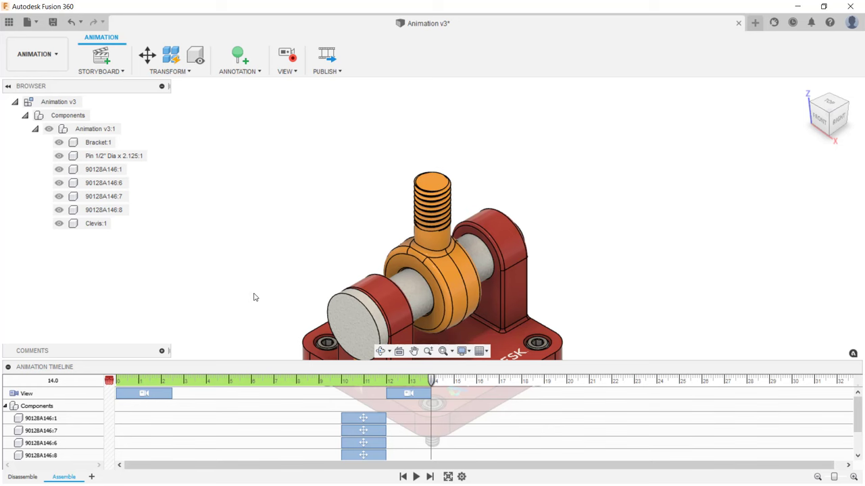
Delete the final camera move (last View block) from the Assemble timeline.
click(412, 392)
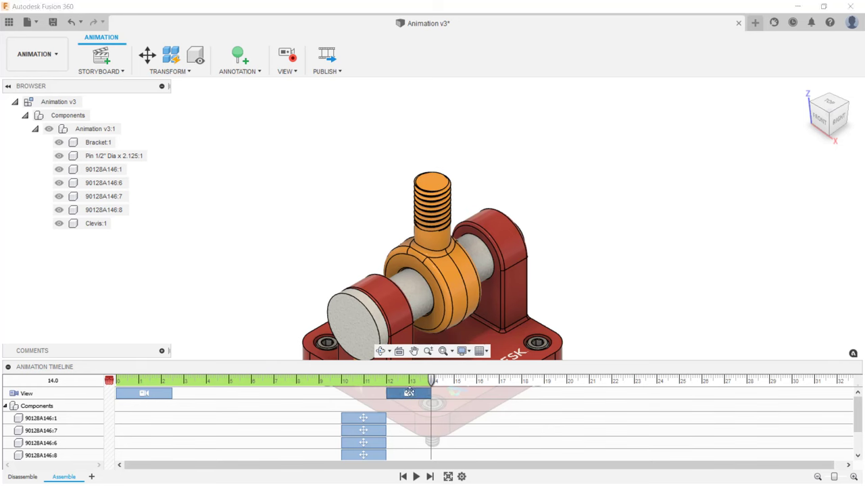
right_click(409, 393)
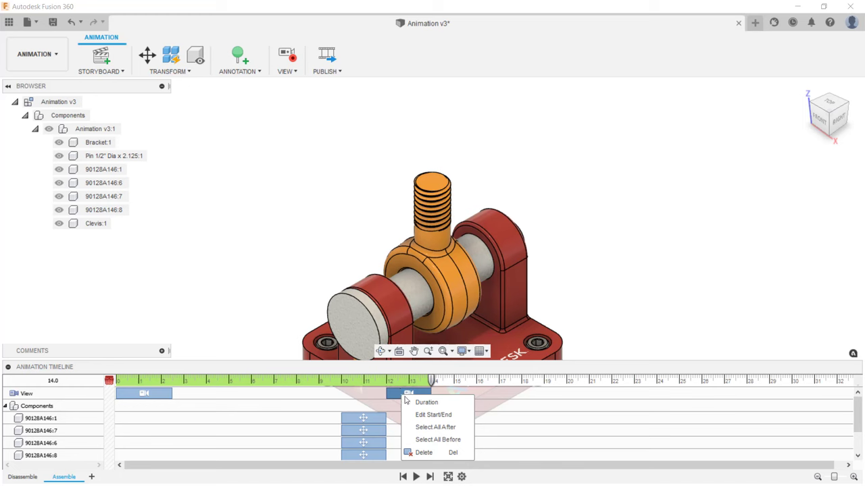
click(424, 452)
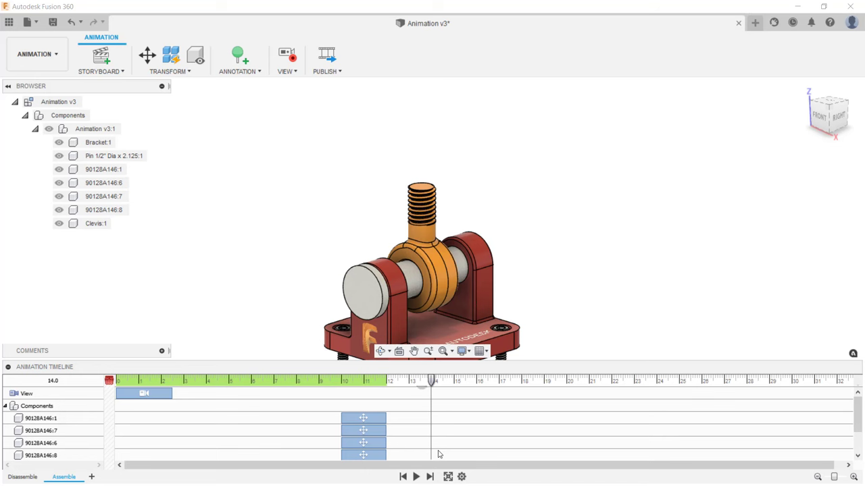
With Disassemble showing, publish video of the Current Storyboard at Current Document Window Size.
click(22, 477)
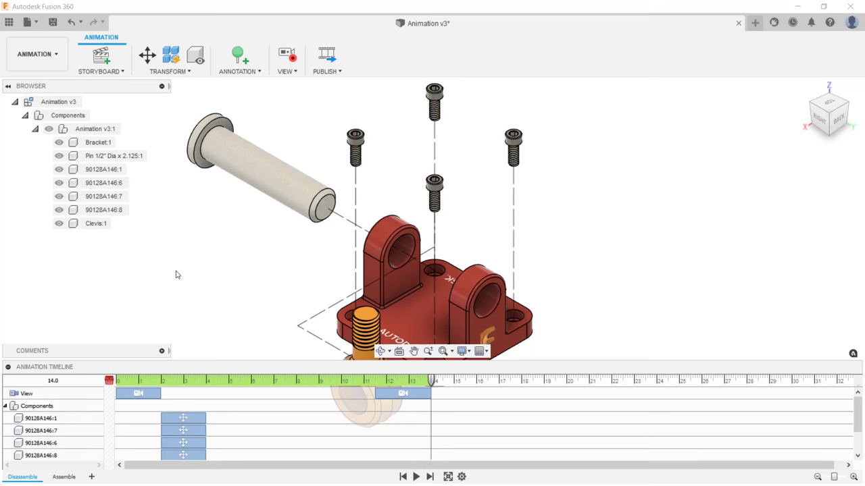
click(331, 56)
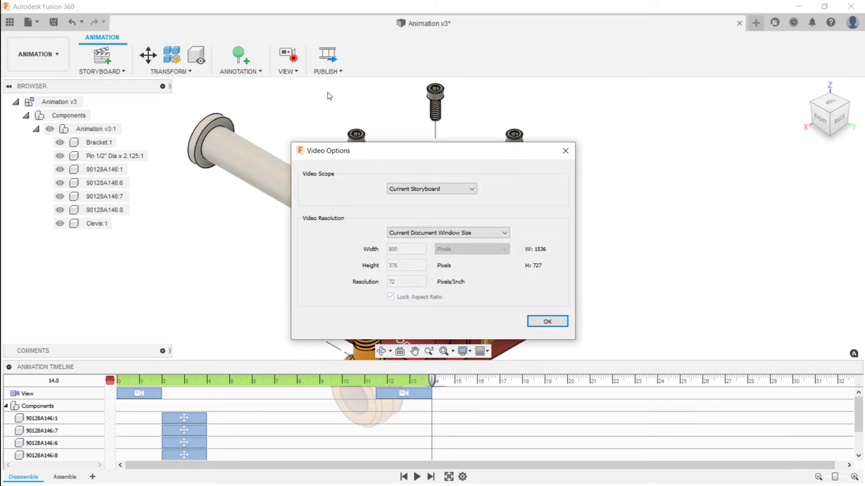
click(466, 189)
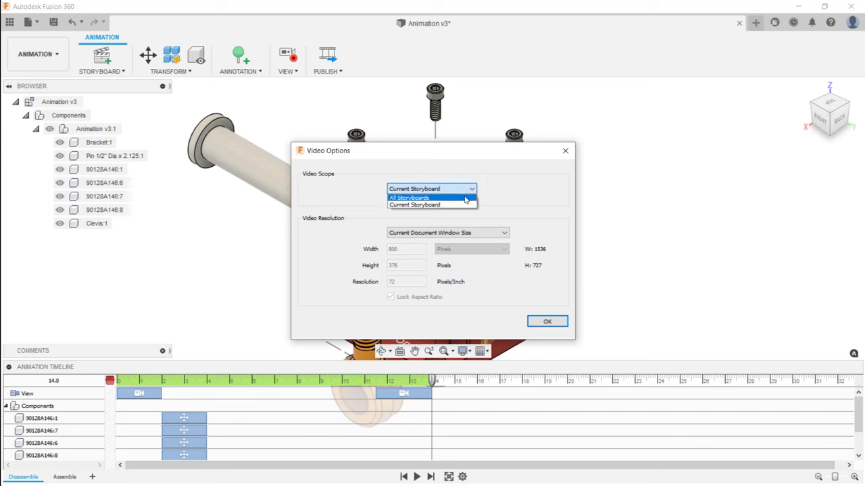
click(495, 197)
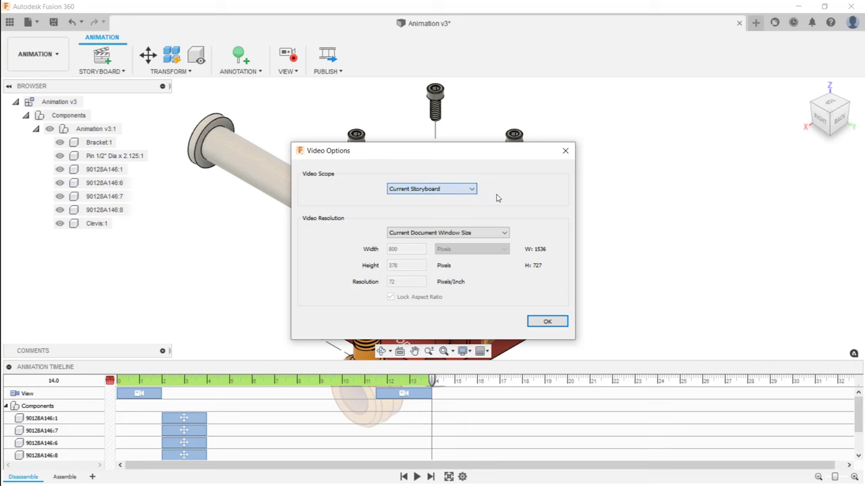
click(486, 234)
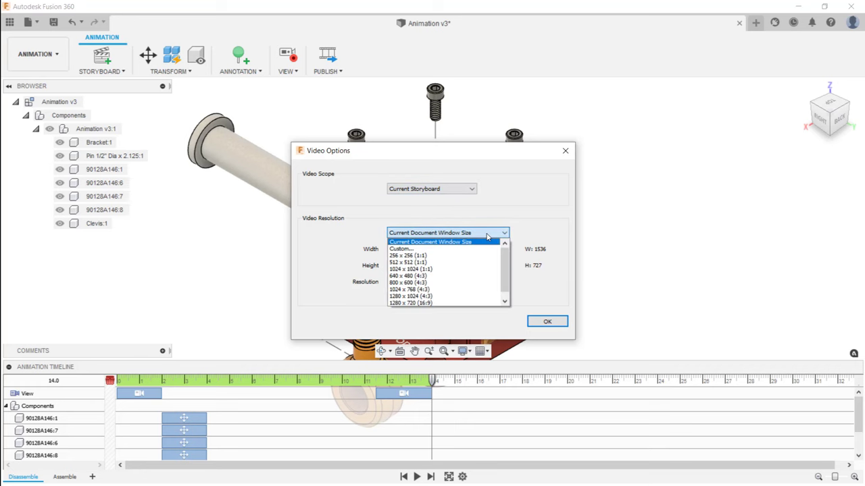
click(487, 234)
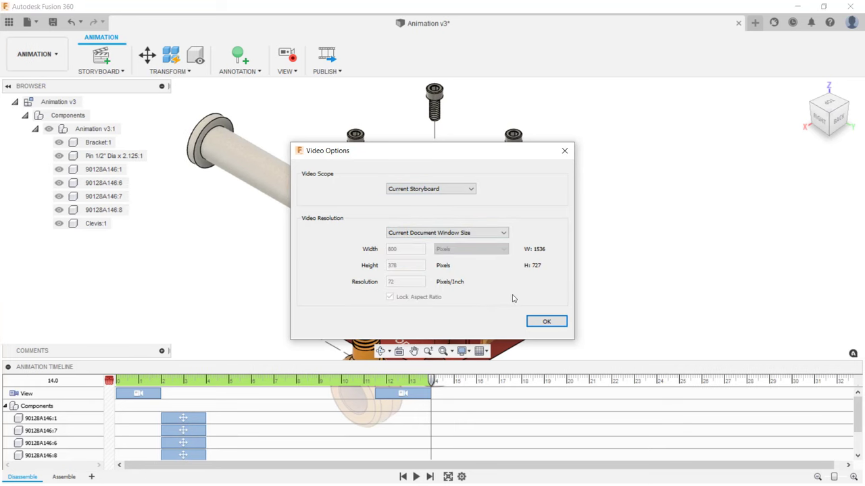
click(546, 322)
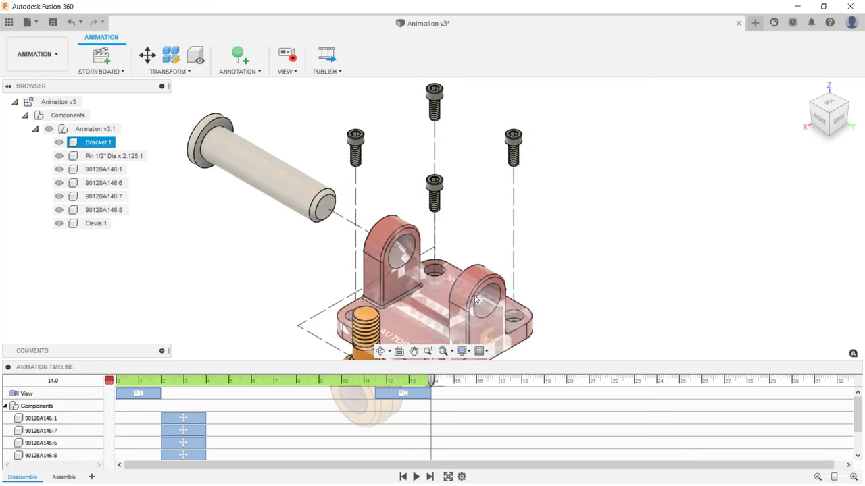
Create a drawing from the Disassemble animation: ASME standard, inches, B (17in x 11in) sheet.
click(60, 61)
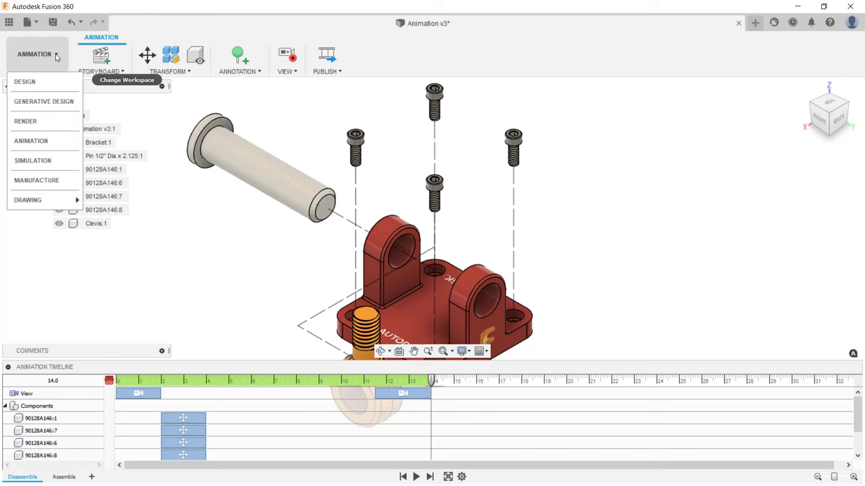
mouse_move(57, 200)
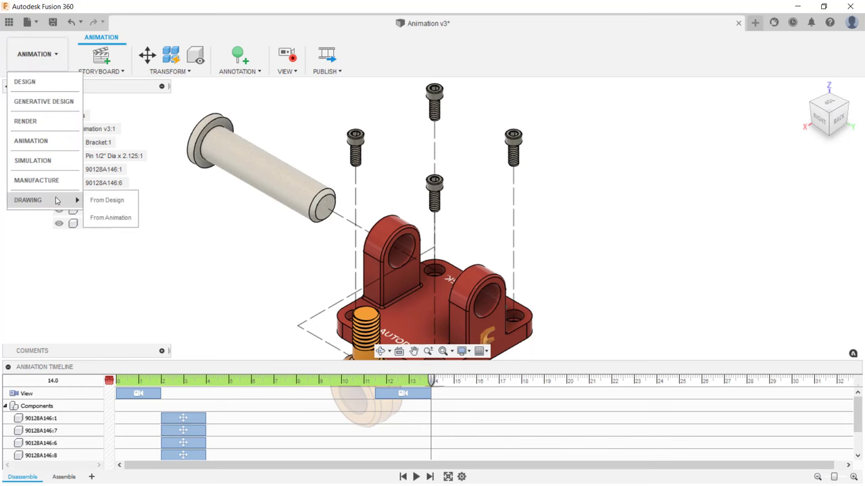
click(106, 218)
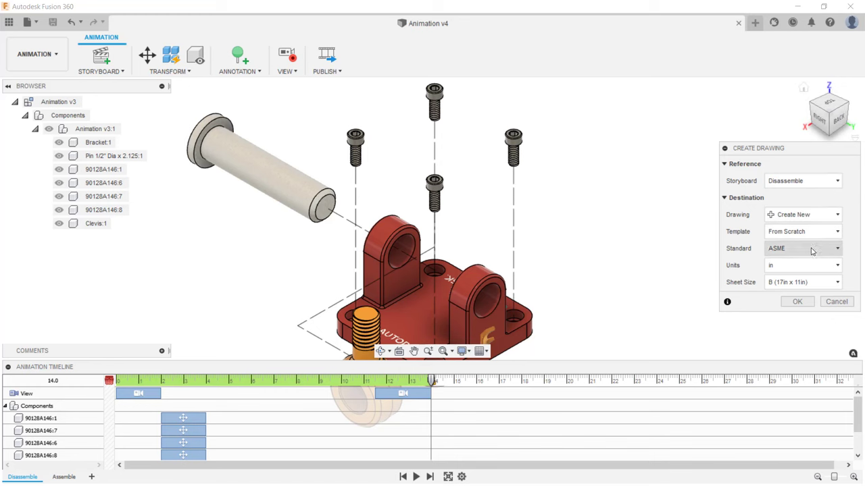
click(802, 305)
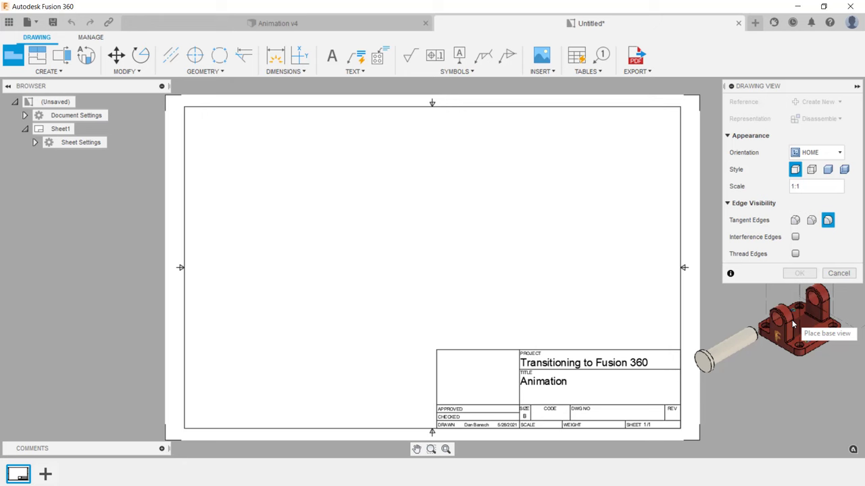
Place a shaded 1:1 exploded base view on the sheet and start a parts list table.
click(828, 170)
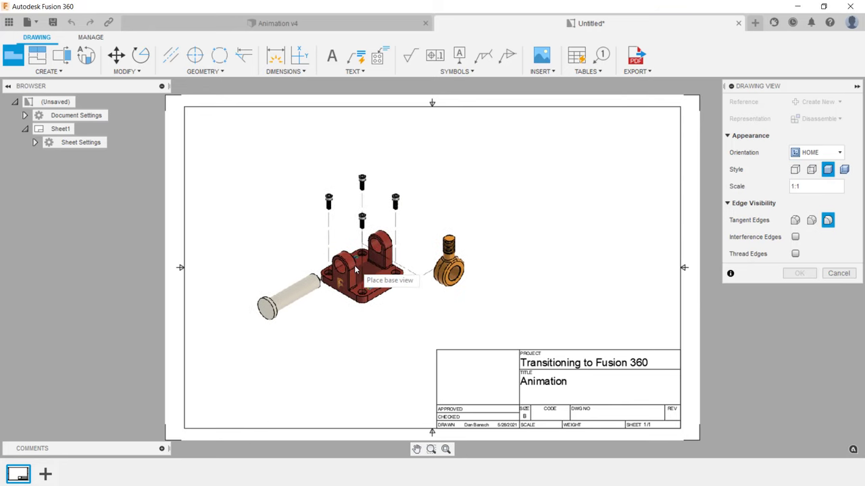
click(356, 270)
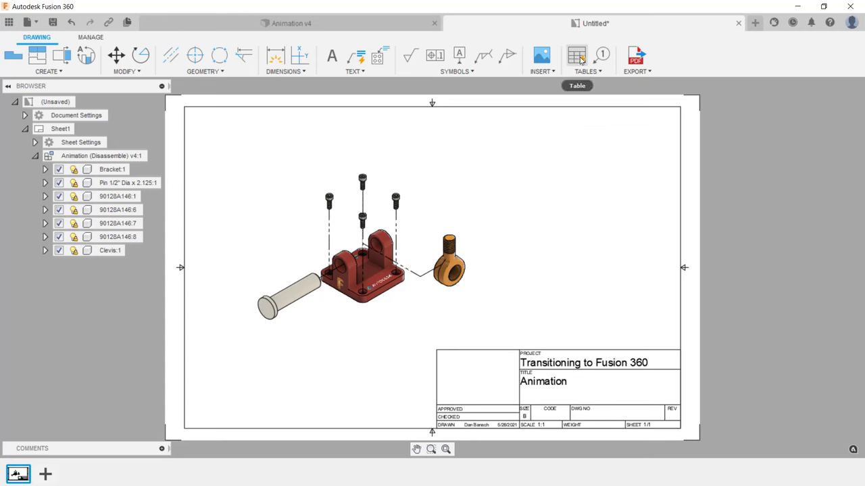
click(578, 57)
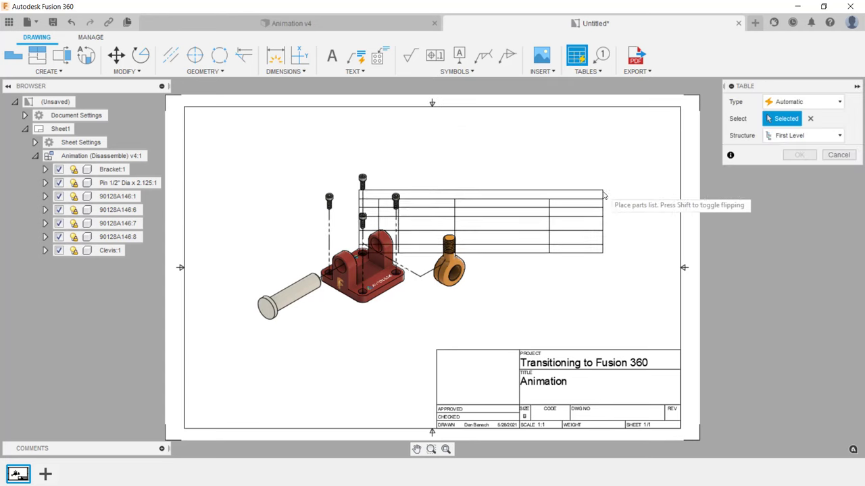
Place the four-item parts list above the title block and move the exploded view up-left.
click(679, 350)
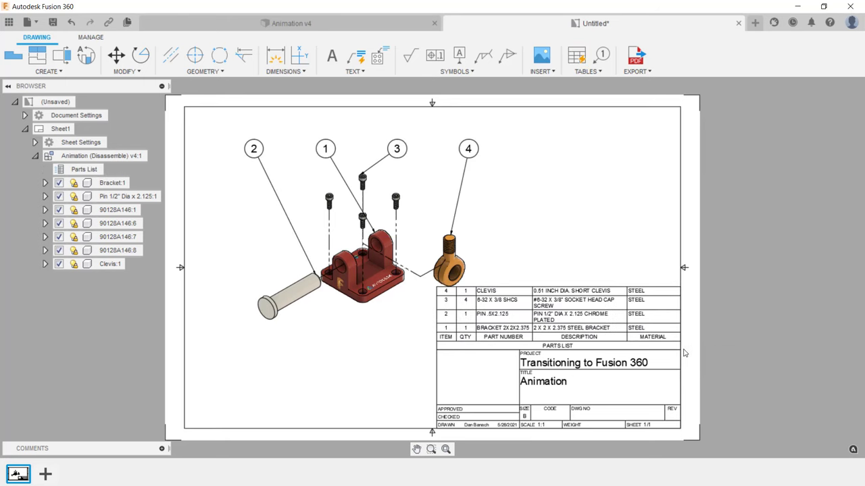
click(411, 202)
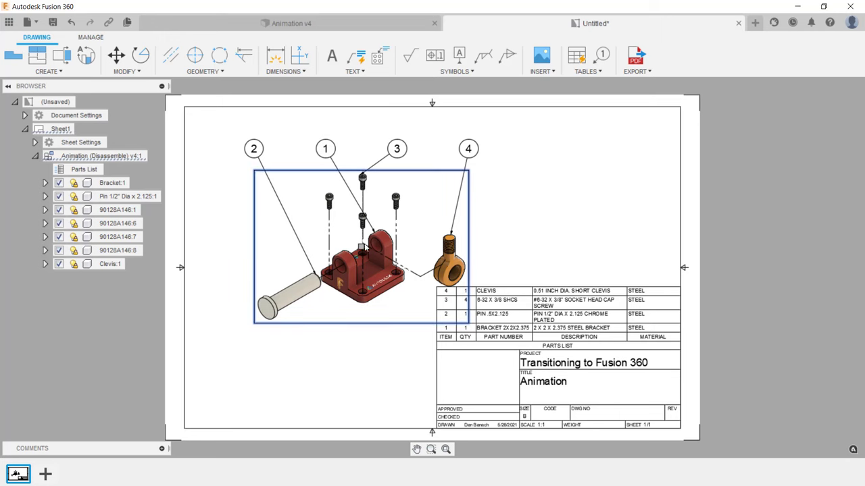
drag(362, 247, 359, 249)
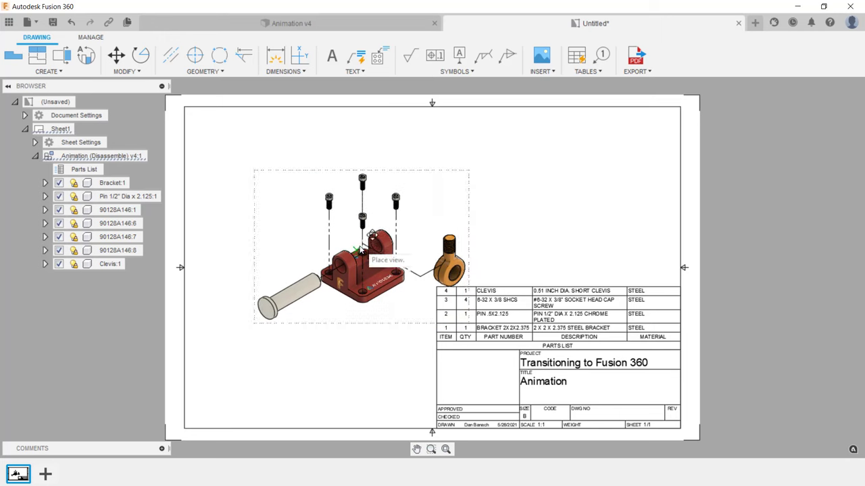
click(337, 227)
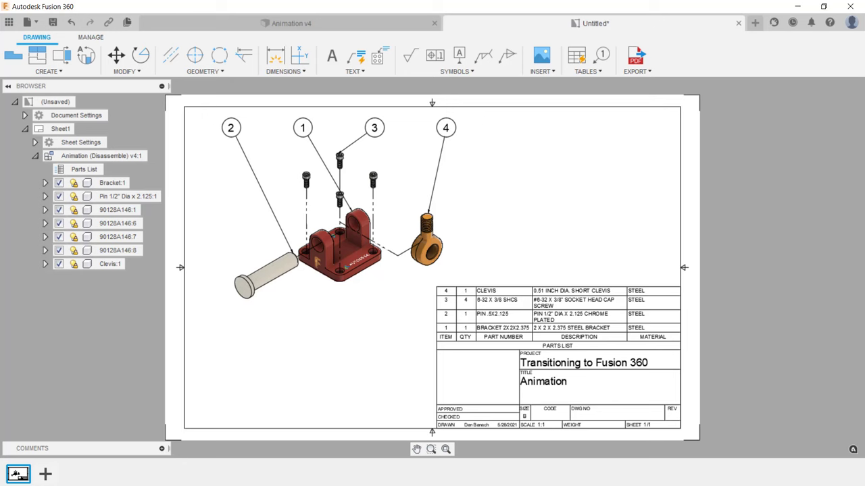